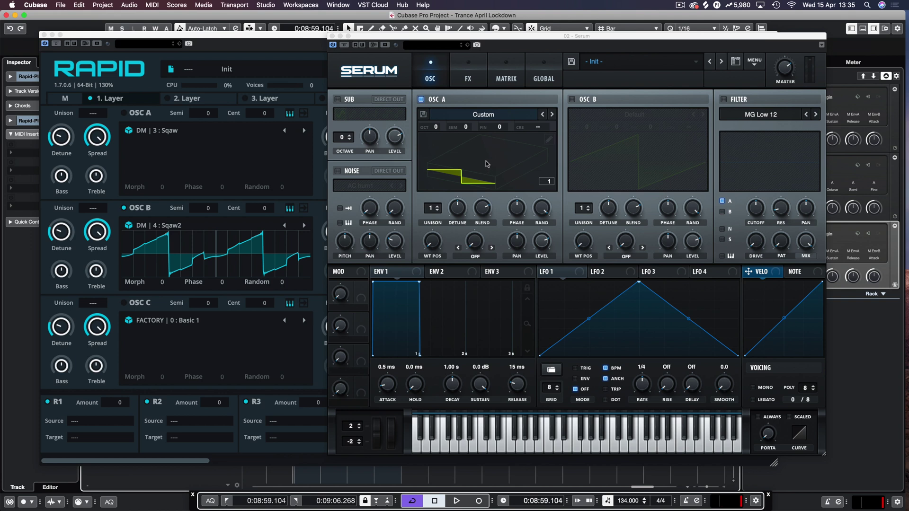
- Close the Rapid plugin window, select the Serum 01 track and reposition the Serum window clear of the VSTi rack
{"action": "left_click", "coordinate": [42, 35]}
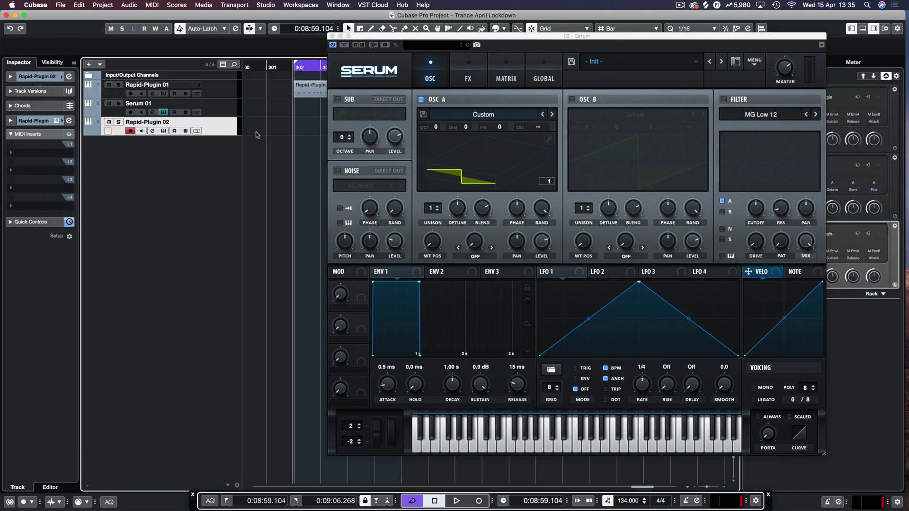
{"action": "left_click", "coordinate": [224, 110]}
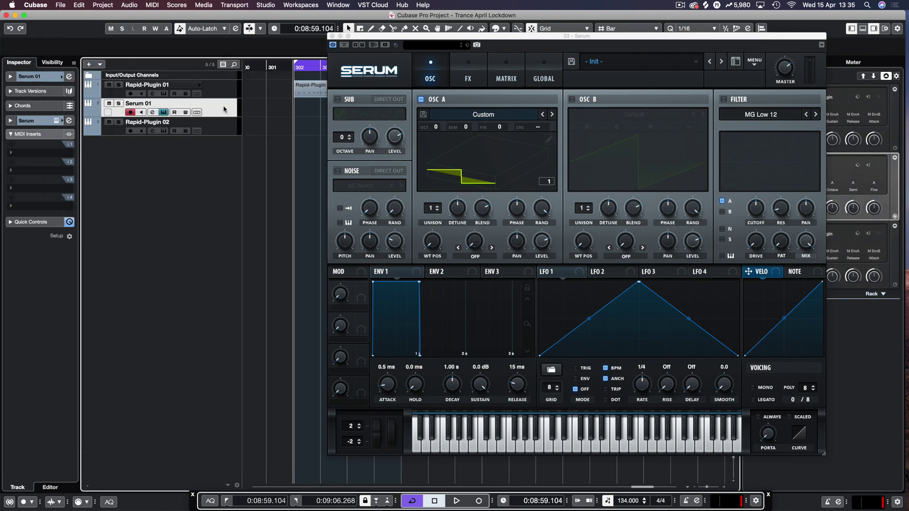
{"action": "left_click_drag", "start_coordinate": [635, 37], "coordinate": [547, 58]}
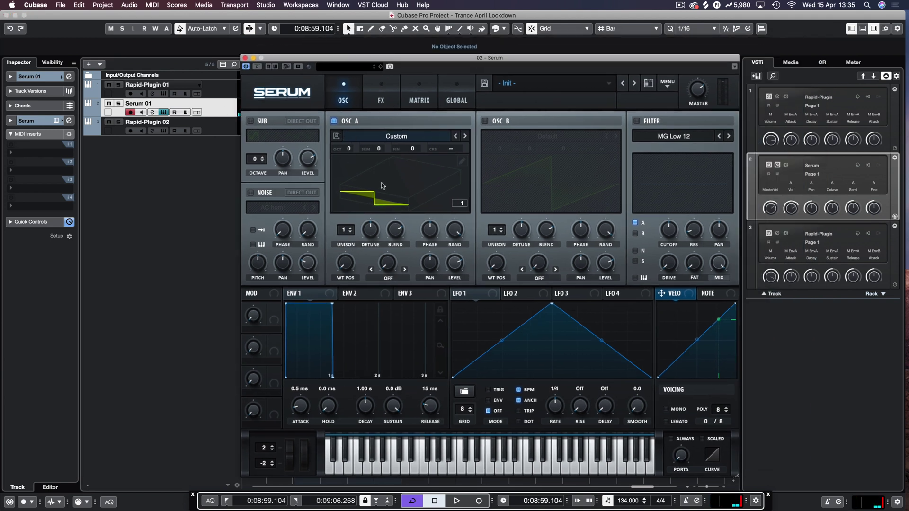
- Switch the OSC A waveform display to 2D and open oscillator A's wavetable editor
{"action": "left_click", "coordinate": [383, 186]}
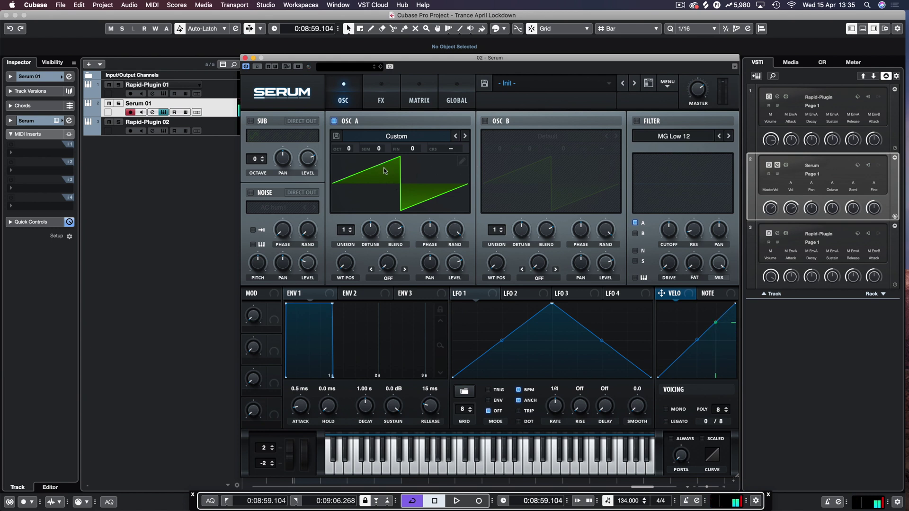
{"action": "left_click", "coordinate": [462, 163]}
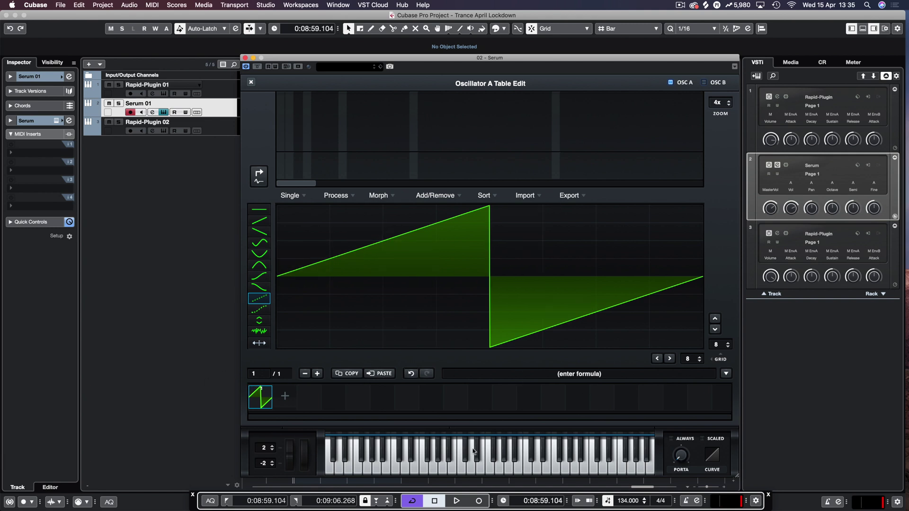
- With the rising-line shape, shift frame 1's ramps in grid columns 1 and 5 up one row and columns 3 and 7 down one row
{"action": "left_click", "coordinate": [260, 222]}
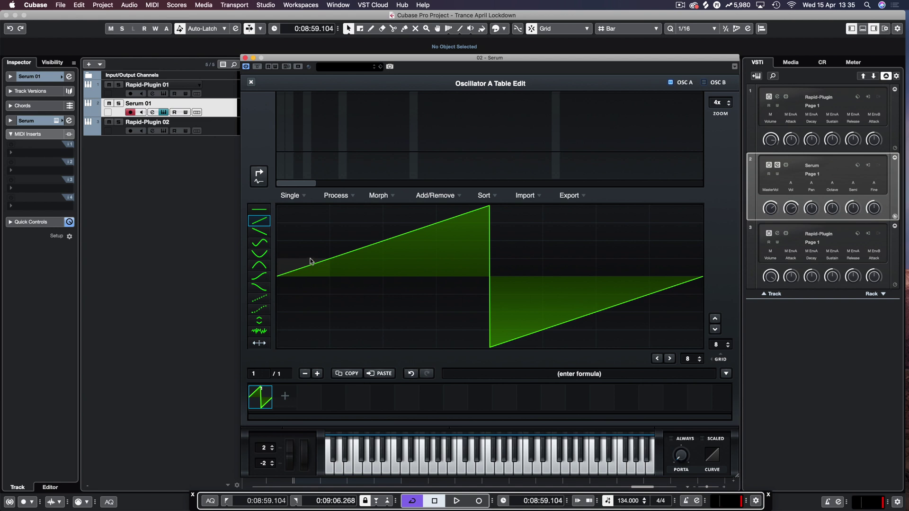
{"action": "left_click", "coordinate": [310, 261]}
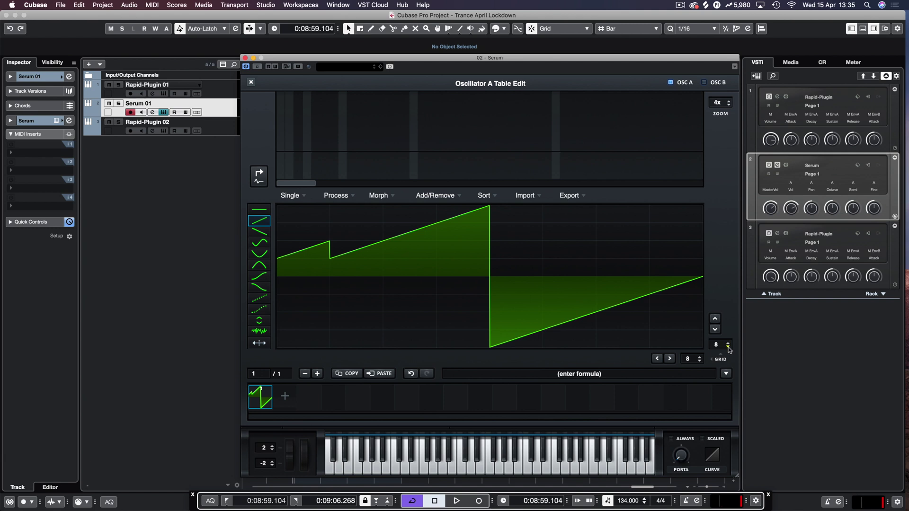
{"action": "left_click_drag", "start_coordinate": [728, 349], "coordinate": [729, 344]}
{"action": "left_click", "coordinate": [728, 351]}
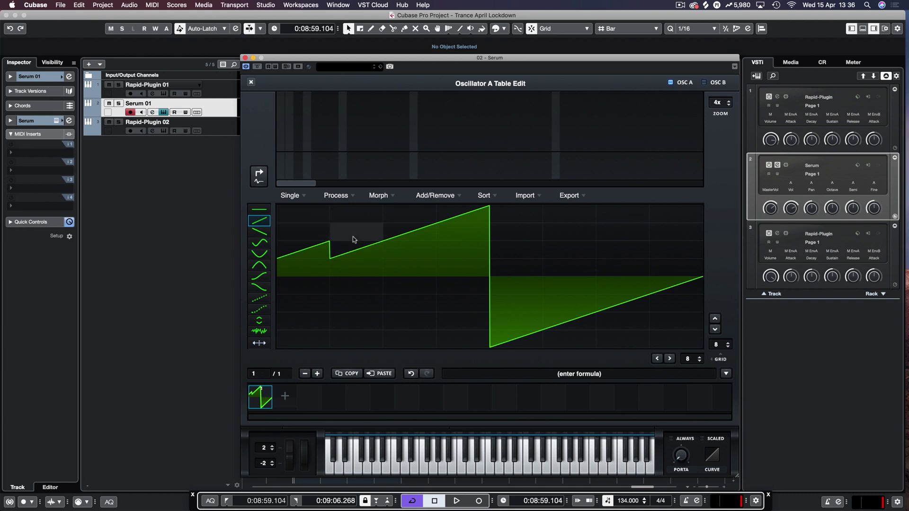
{"action": "left_click", "coordinate": [416, 262]}
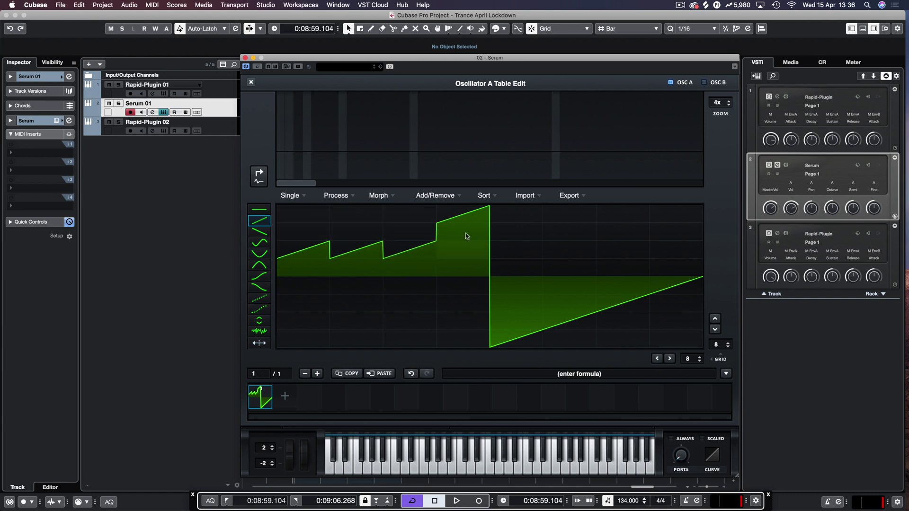
{"action": "left_click", "coordinate": [510, 316]}
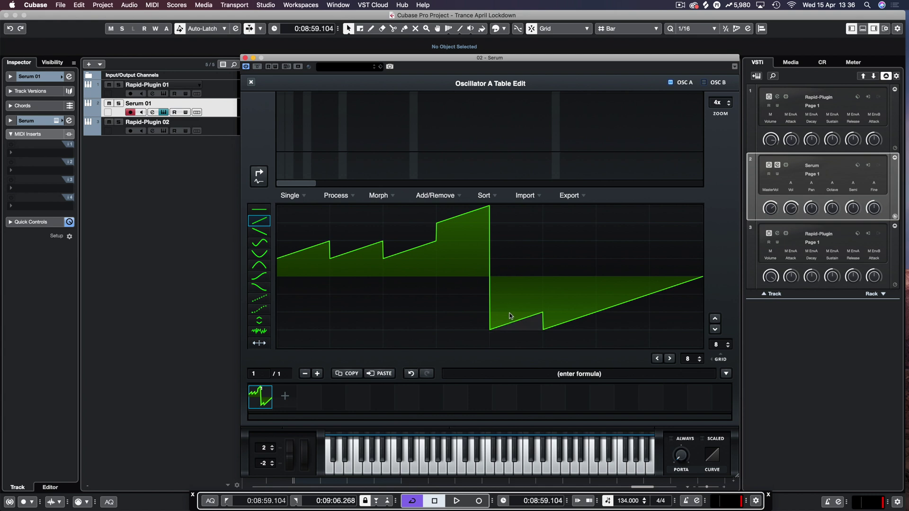
{"action": "left_click", "coordinate": [622, 316]}
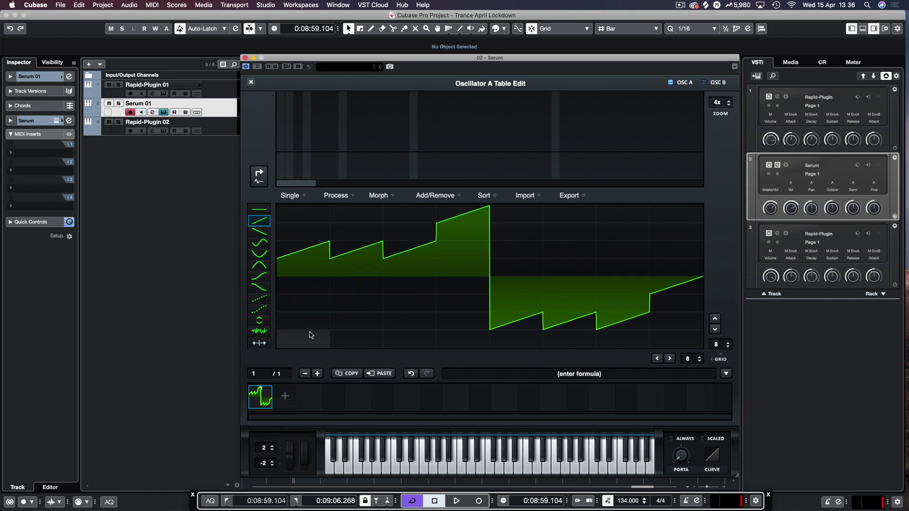
- Add a second frame and shift its ramps one row further, raising columns 1 and 5 and lowering columns 3 and 7
{"action": "left_click", "coordinate": [316, 375]}
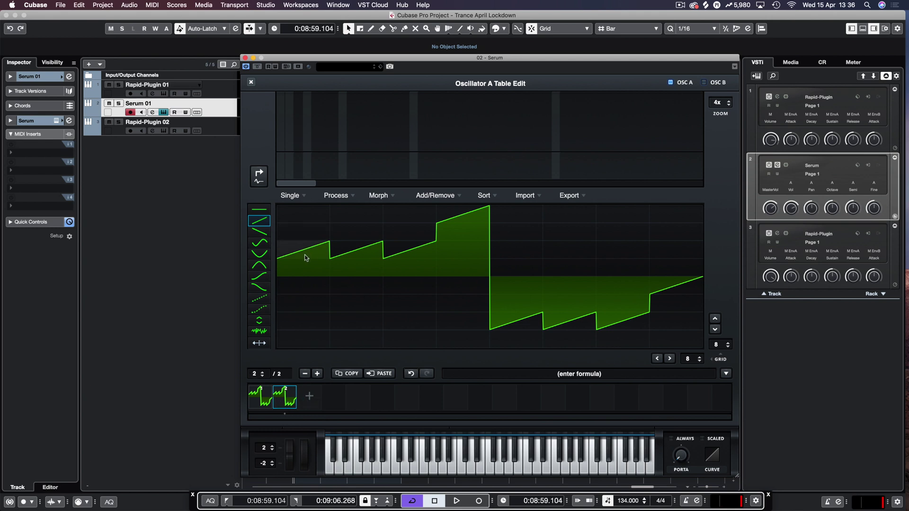
{"action": "left_click_drag", "start_coordinate": [310, 244], "coordinate": [311, 237]}
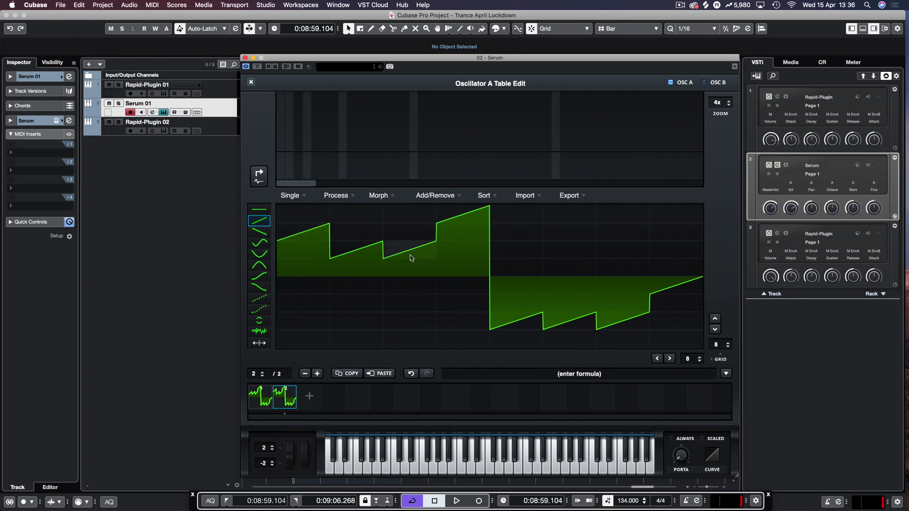
{"action": "left_click_drag", "start_coordinate": [410, 255], "coordinate": [410, 263]}
{"action": "left_click_drag", "start_coordinate": [520, 319], "coordinate": [522, 310]}
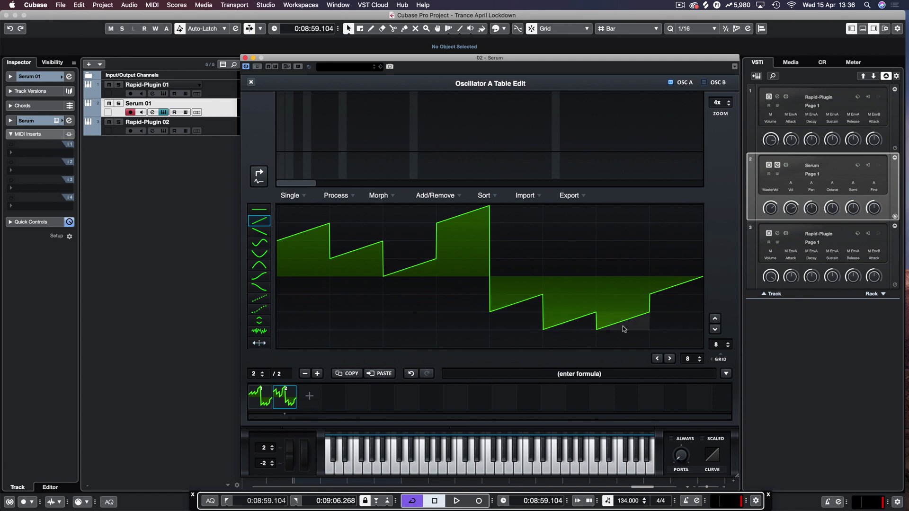
{"action": "left_click_drag", "start_coordinate": [626, 333], "coordinate": [625, 339]}
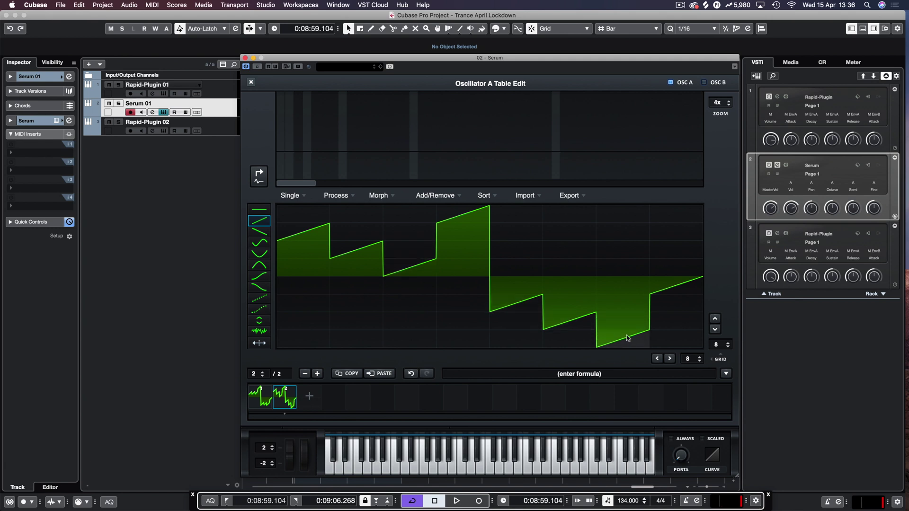
- Add a third frame and draw a falling S-curve in its first column, in the second row above the zero line
{"action": "left_click", "coordinate": [319, 374]}
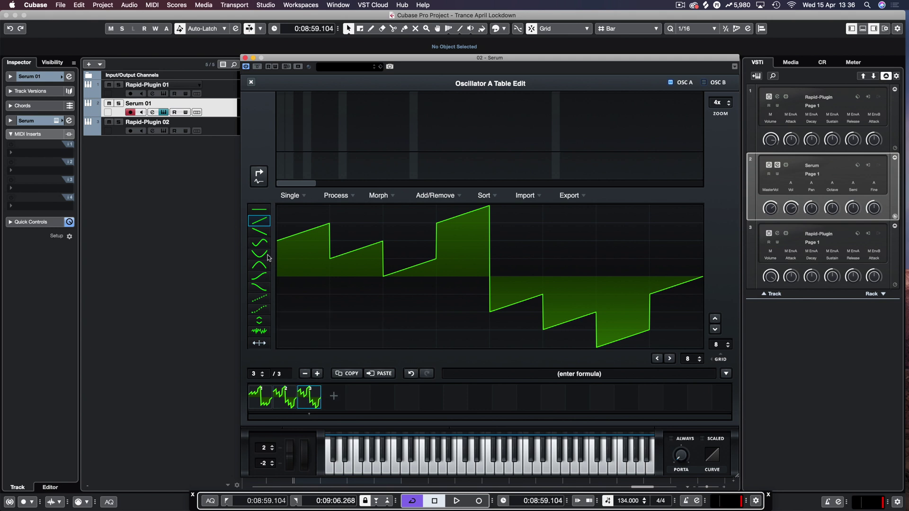
{"action": "left_click", "coordinate": [259, 277]}
{"action": "left_click", "coordinate": [309, 262]}
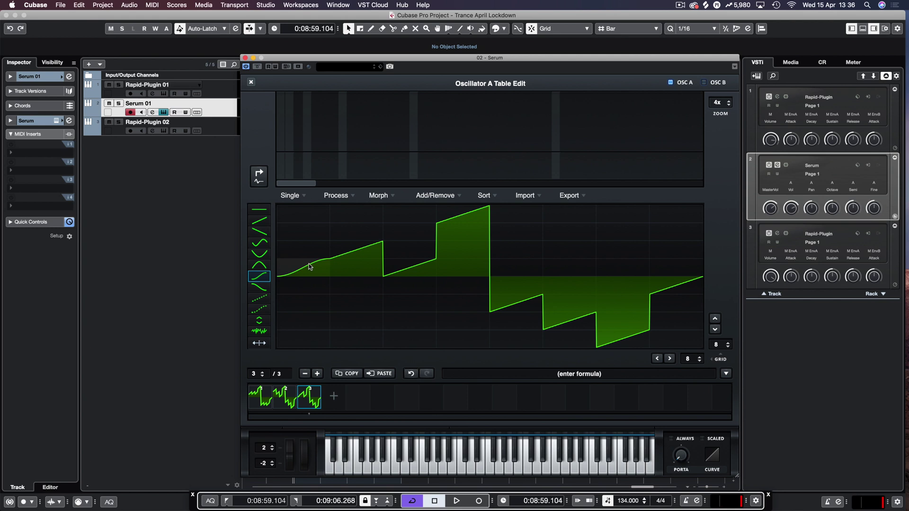
{"action": "left_click", "coordinate": [259, 288]}
{"action": "left_click", "coordinate": [294, 264]}
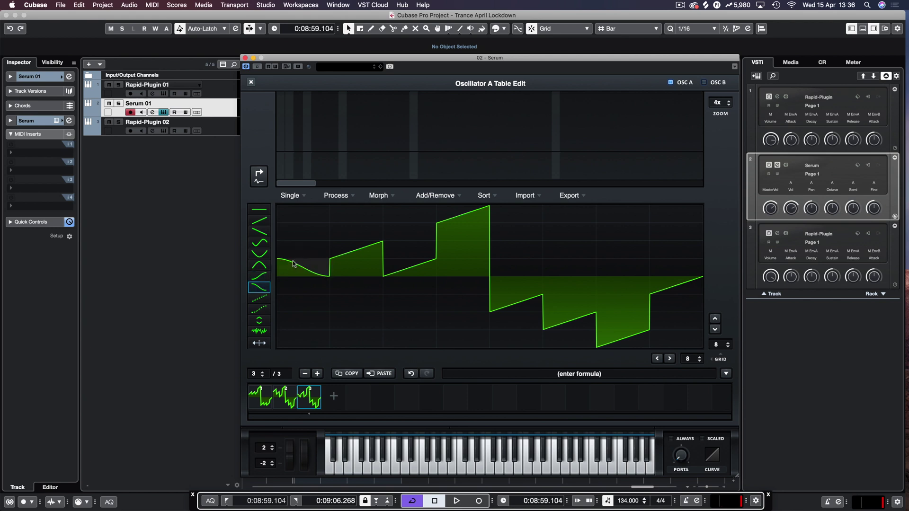
{"action": "left_click_drag", "start_coordinate": [294, 264], "coordinate": [294, 254]}
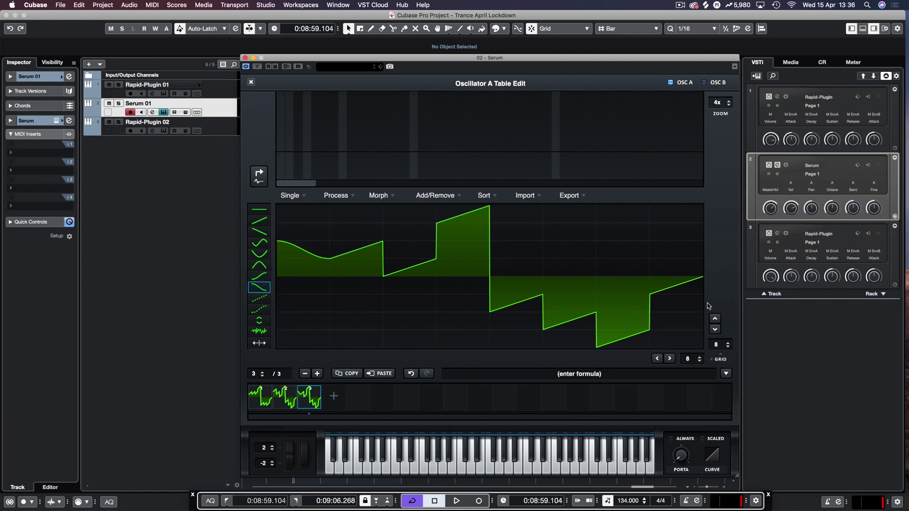
- Draw a rising S-curve in frame 3's last column, in the second row below the zero line
{"action": "left_click", "coordinate": [682, 291]}
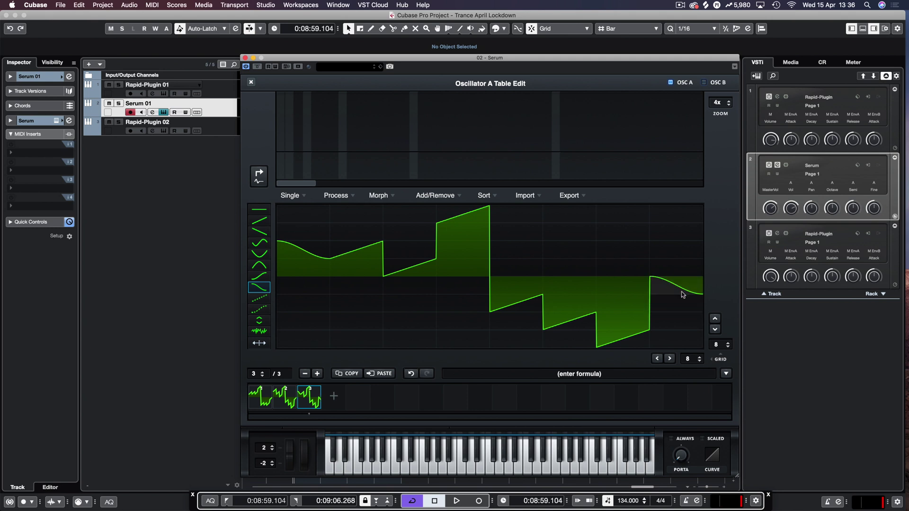
{"action": "left_click", "coordinate": [254, 276]}
{"action": "left_click", "coordinate": [675, 292]}
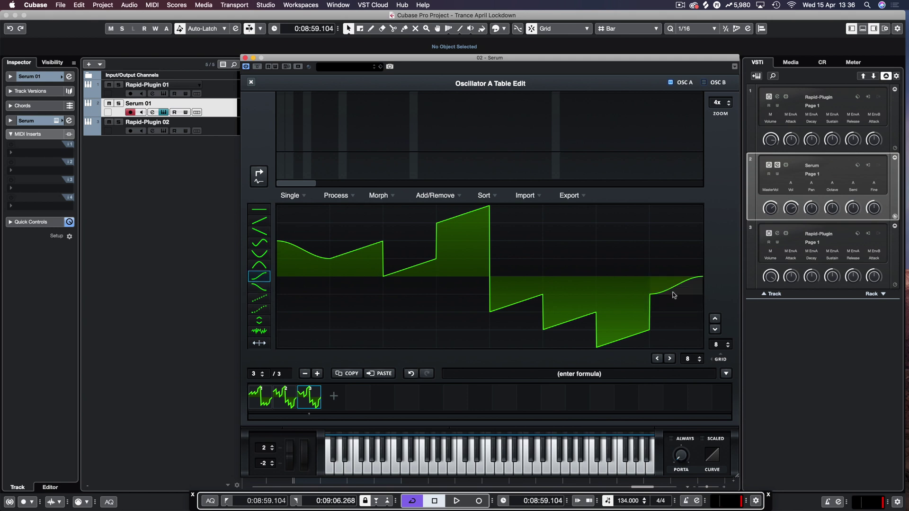
{"action": "left_click_drag", "start_coordinate": [674, 295], "coordinate": [673, 304]}
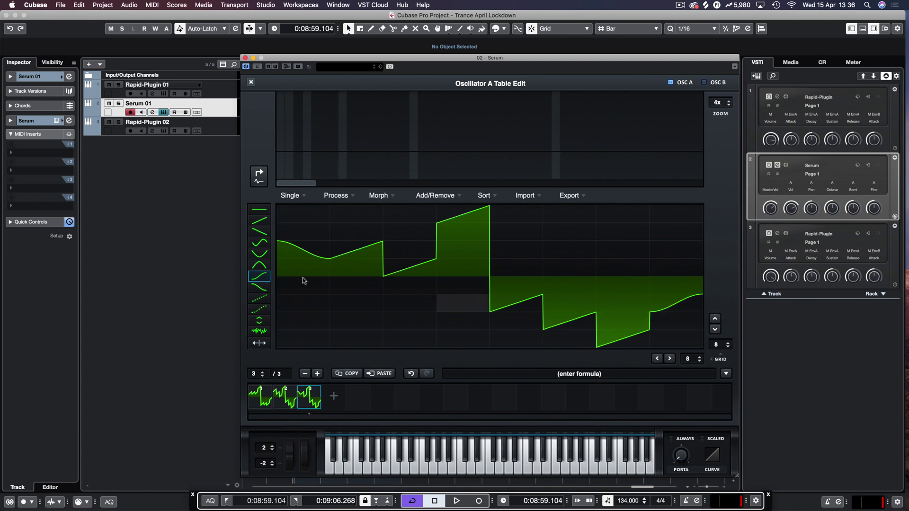
- In frame 3, draw a rising line in column 7 and a falling line in column 6, both in the third row below zero
{"action": "left_click", "coordinate": [264, 225]}
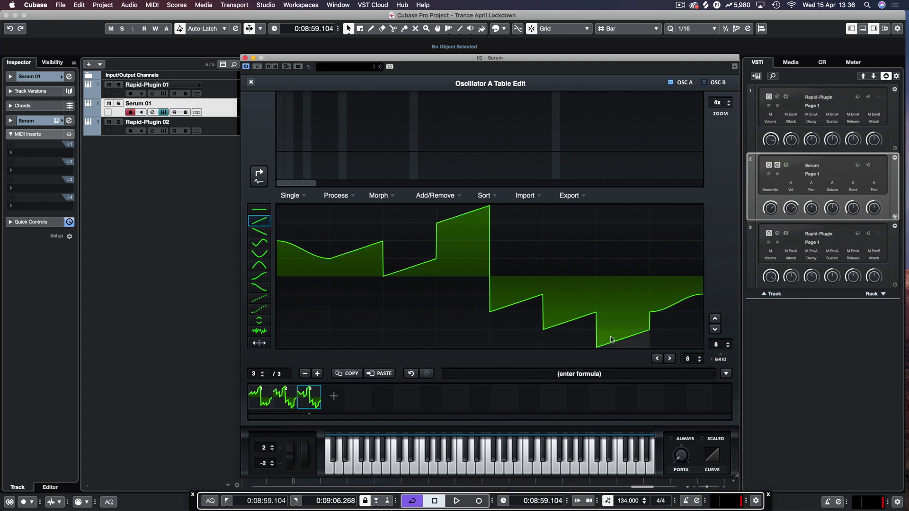
{"action": "left_click", "coordinate": [647, 325]}
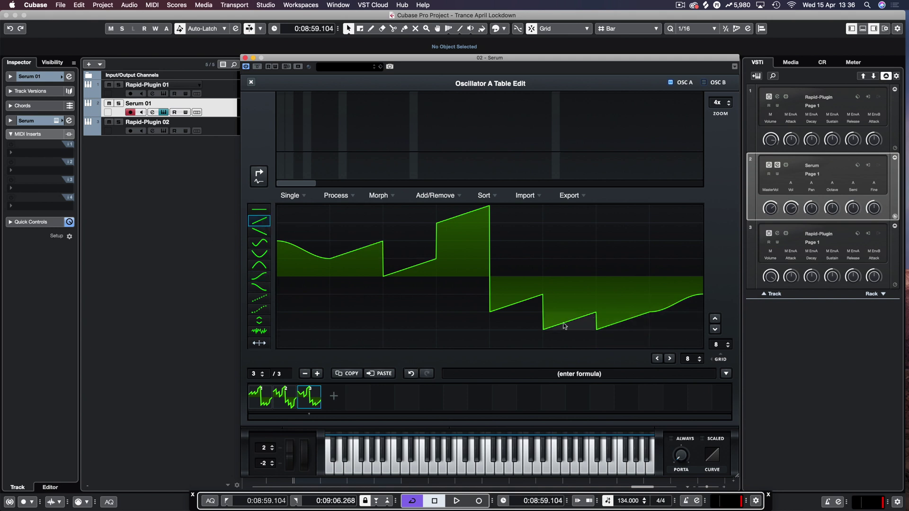
{"action": "left_click", "coordinate": [259, 232]}
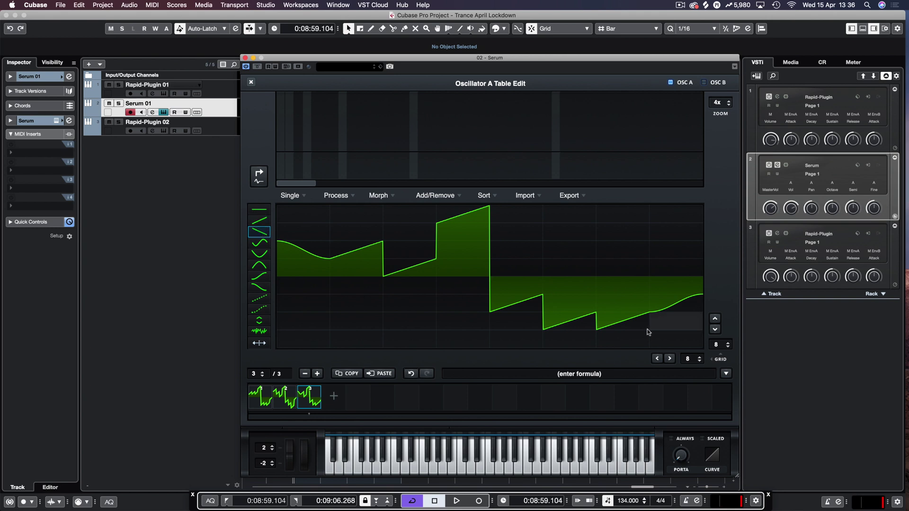
{"action": "left_click", "coordinate": [554, 309]}
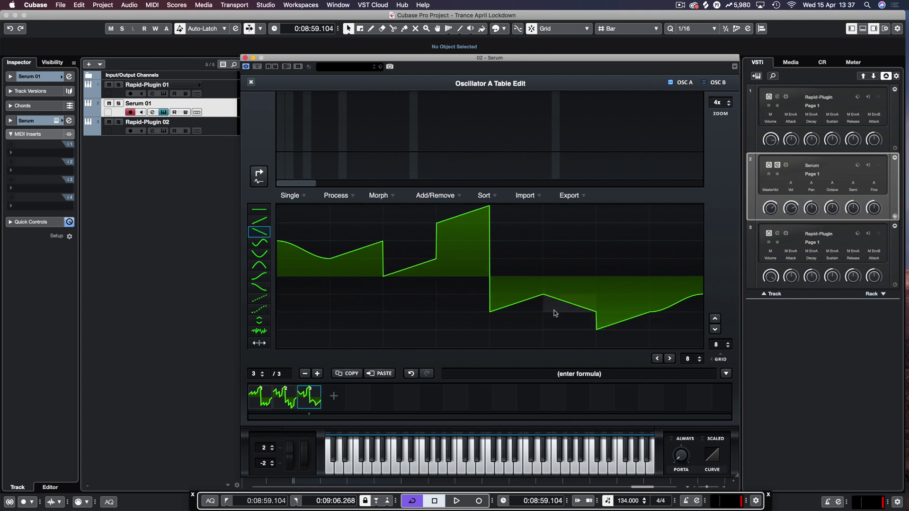
{"action": "left_click", "coordinate": [568, 318]}
- In frame 3, lower the rising ramps in columns 4 and 5 by one row and draw a rising S-curve in column 3 above them
{"action": "left_click", "coordinate": [259, 221]}
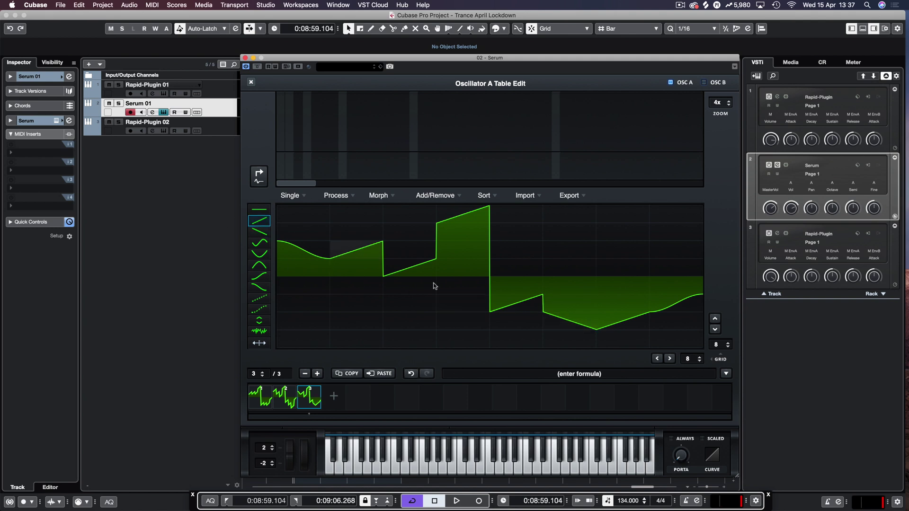
{"action": "left_click", "coordinate": [523, 319]}
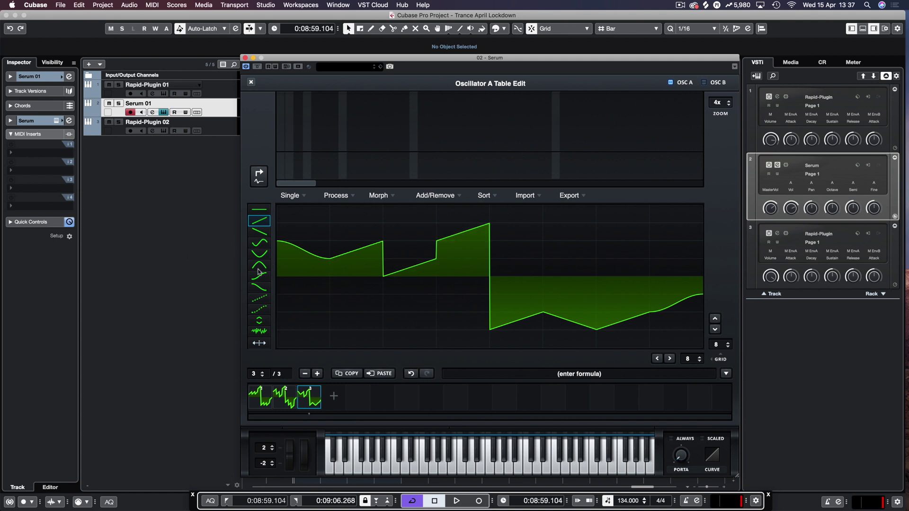
{"action": "left_click", "coordinate": [260, 275]}
{"action": "left_click", "coordinate": [415, 263]}
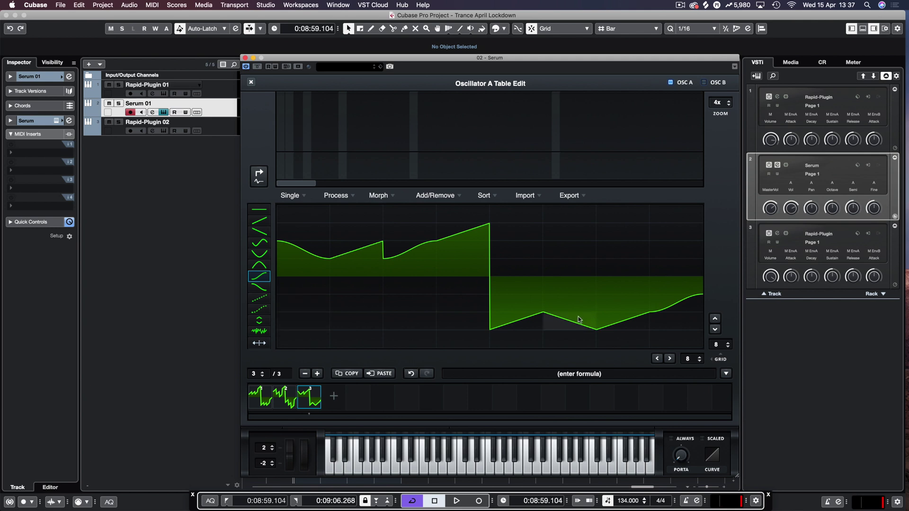
- Add a fourth frame with a flat line two rows below zero in column 1 and a falling line continuing from it in column 2
{"action": "left_click", "coordinate": [318, 374]}
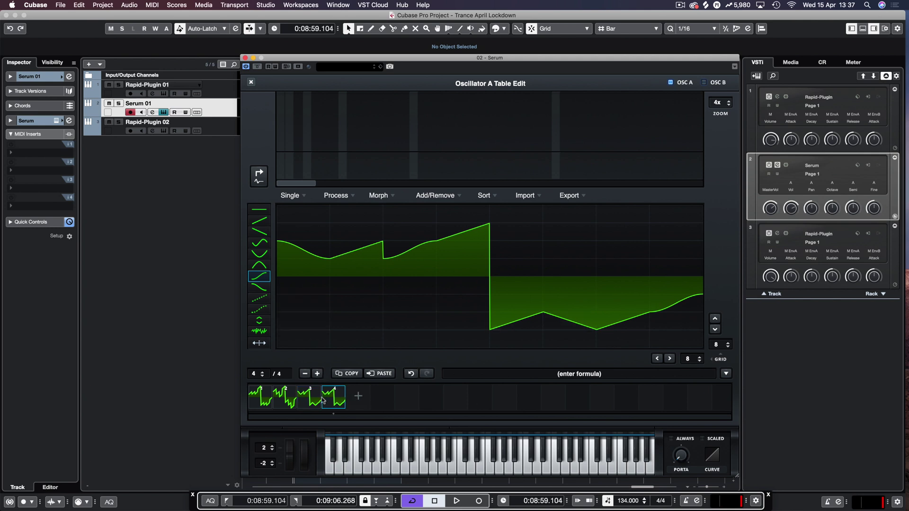
{"action": "left_click", "coordinate": [259, 210]}
{"action": "left_click_drag", "start_coordinate": [308, 270], "coordinate": [306, 312]}
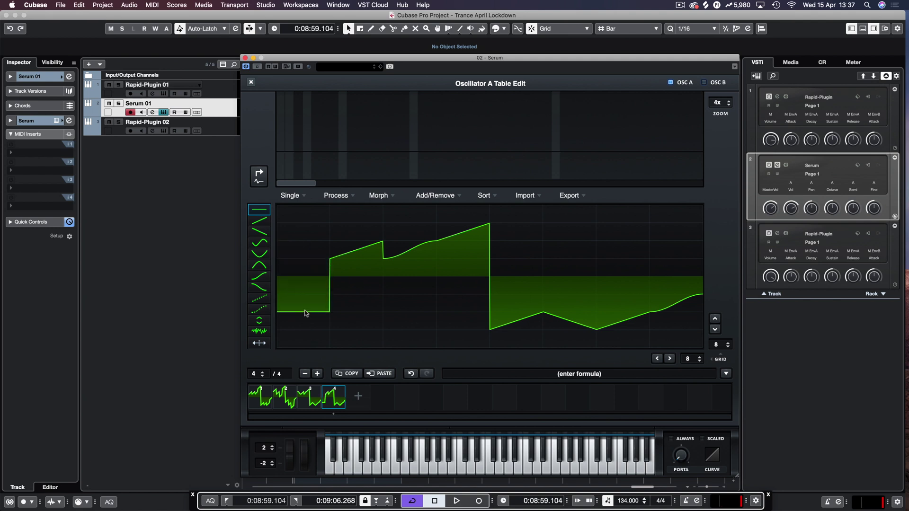
{"action": "left_click", "coordinate": [259, 233]}
{"action": "left_click_drag", "start_coordinate": [386, 291], "coordinate": [358, 327]}
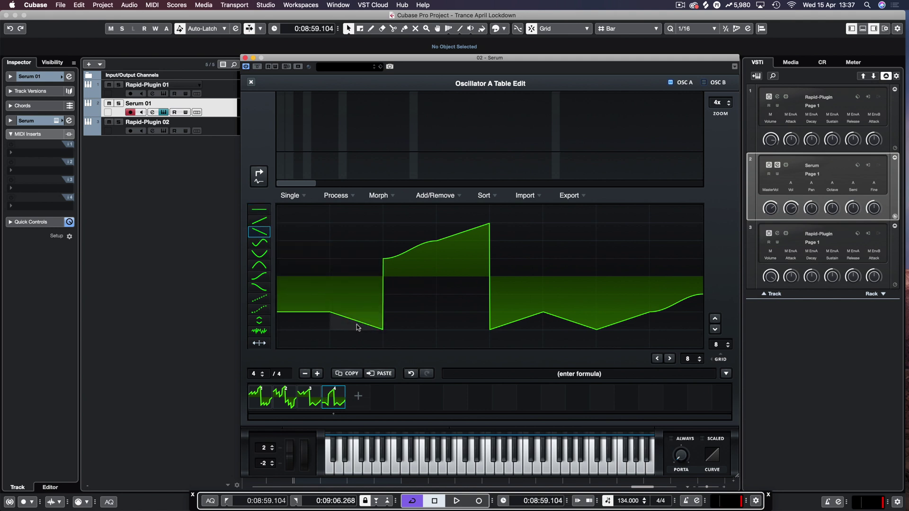
- Draw rising lines in frame 4: column 3 in the third row below zero, column 4 just below zero, column 5 just above zero
{"action": "left_click", "coordinate": [259, 221]}
{"action": "left_click_drag", "start_coordinate": [406, 319], "coordinate": [406, 314]}
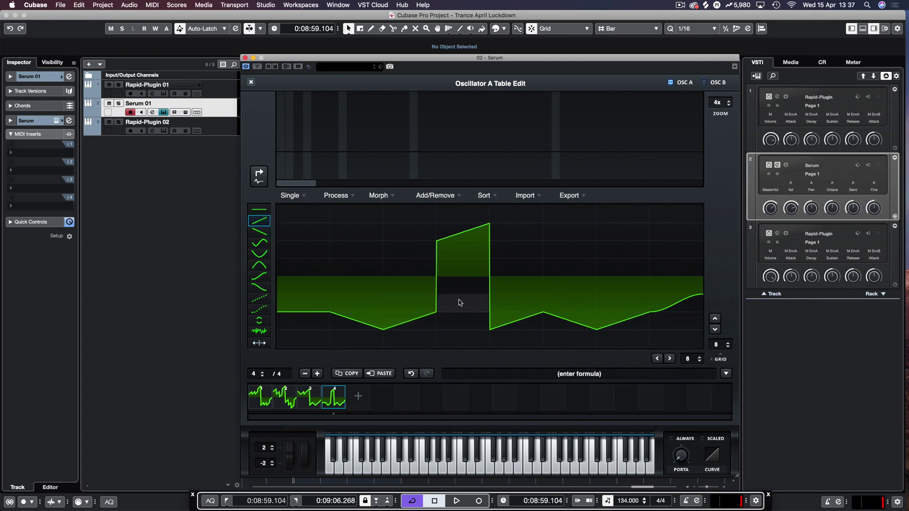
{"action": "left_click_drag", "start_coordinate": [459, 302], "coordinate": [486, 285]}
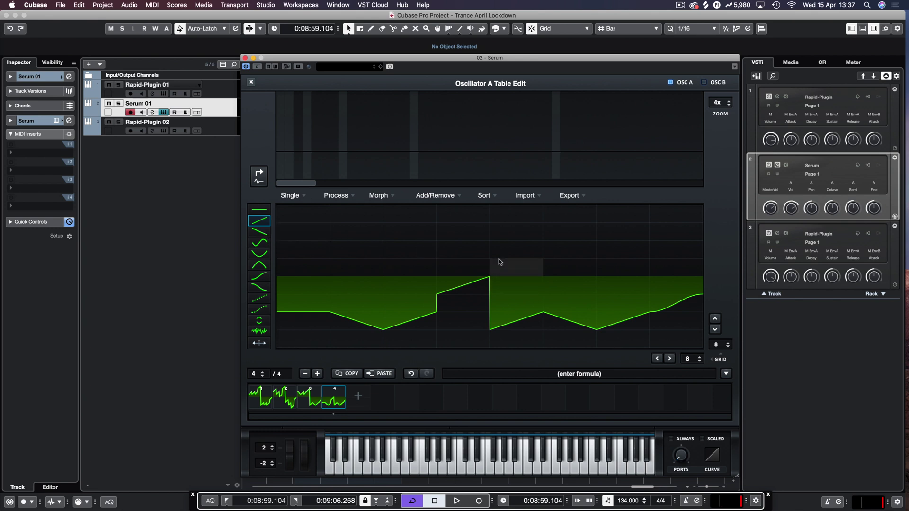
{"action": "left_click", "coordinate": [512, 269]}
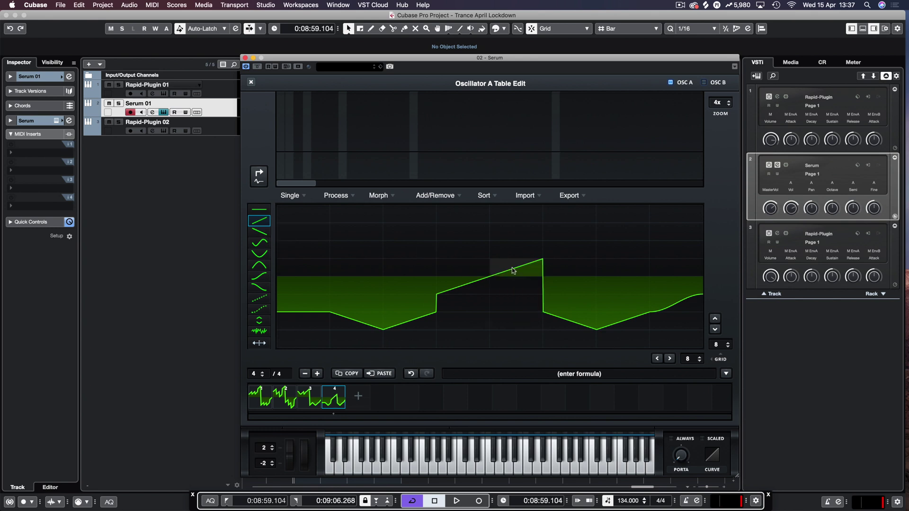
- In frame 4, draw a flat line three rows above zero in column 6, a sine centred on zero in column 7, and an arch just above zero in column 8
{"action": "left_click", "coordinate": [265, 230]}
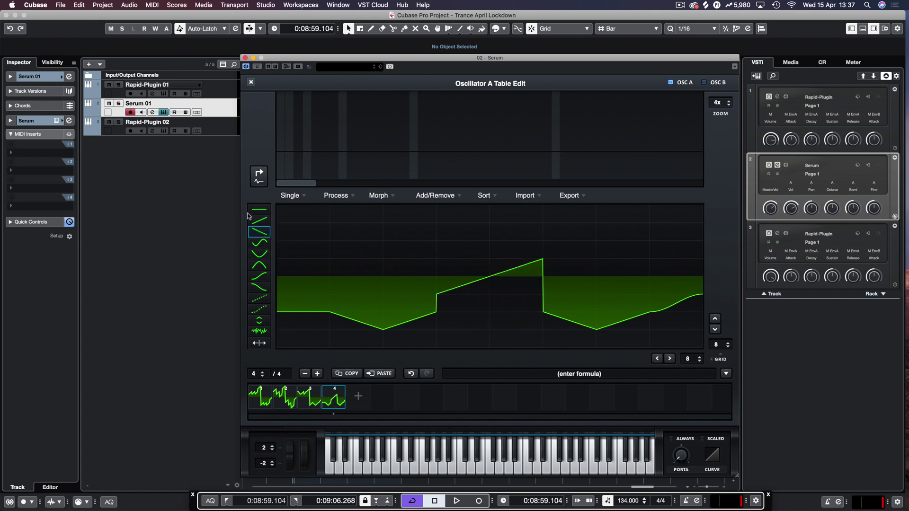
{"action": "left_click", "coordinate": [254, 210]}
{"action": "left_click_drag", "start_coordinate": [571, 244], "coordinate": [569, 223]}
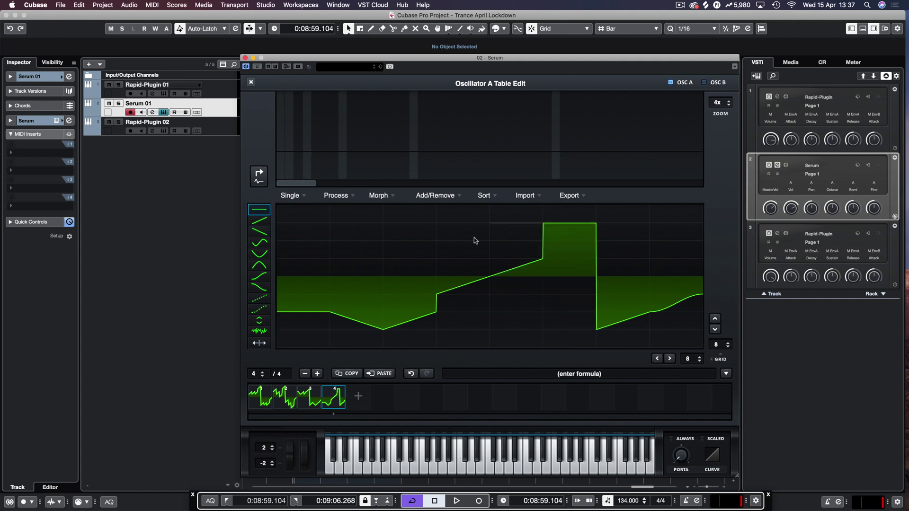
{"action": "left_click", "coordinate": [259, 242]}
{"action": "left_click_drag", "start_coordinate": [637, 315], "coordinate": [620, 280]}
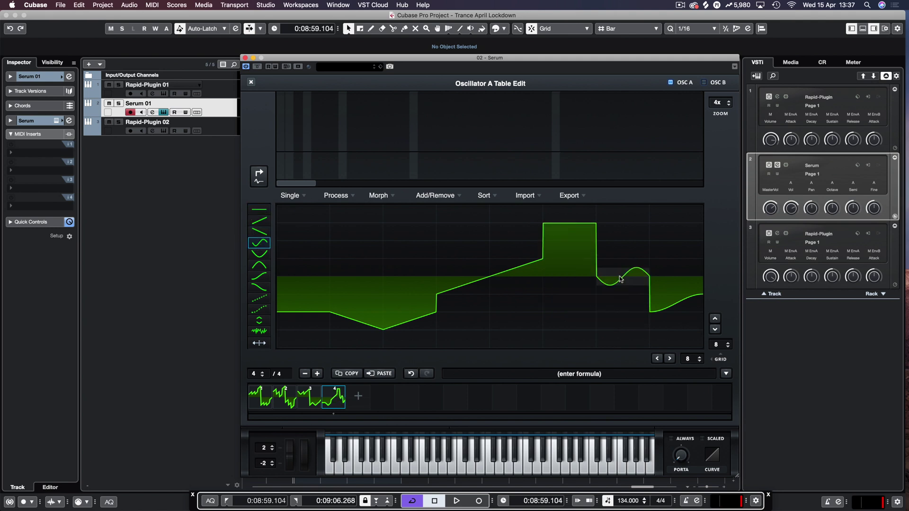
{"action": "left_click", "coordinate": [259, 264]}
{"action": "left_click_drag", "start_coordinate": [677, 305], "coordinate": [688, 270]}
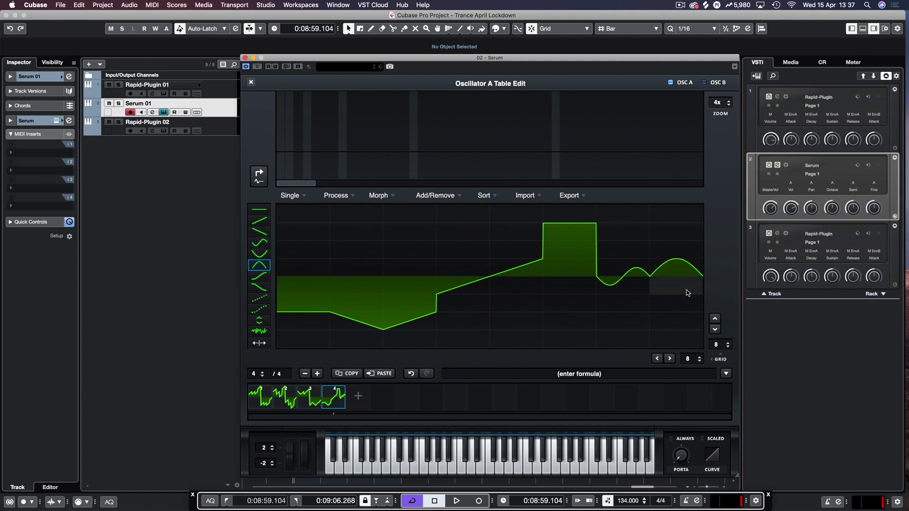
- Add a fifth frame drawn as a rising staircase of flat lines at row levels -3, -3, -2, -1, +1, +3, +3 and +4 across columns 1 to 8
{"action": "left_click", "coordinate": [359, 396]}
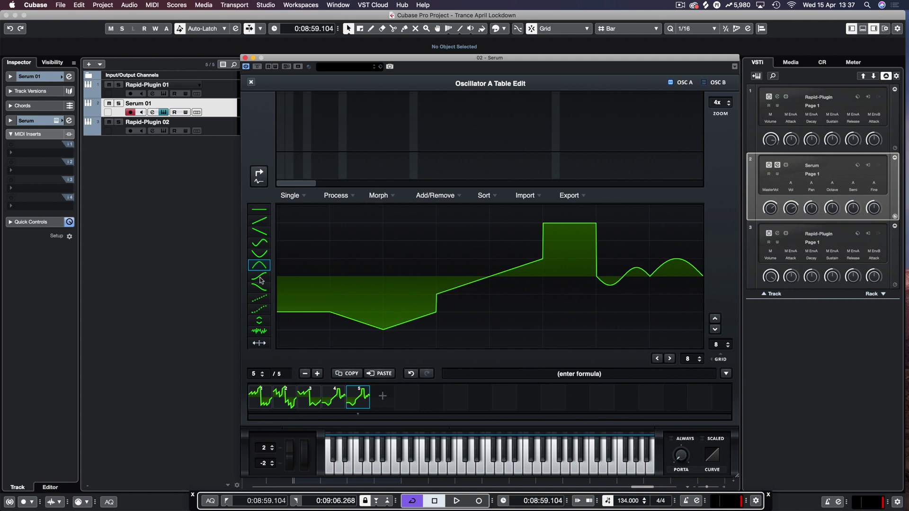
{"action": "left_click", "coordinate": [259, 210]}
{"action": "mouse_move", "coordinate": [294, 329]}
{"action": "left_mouse_down"}
{"action": "mouse_move", "coordinate": [381, 331]}
{"action": "mouse_move", "coordinate": [416, 296]}
{"action": "mouse_move", "coordinate": [415, 326]}
{"action": "mouse_move", "coordinate": [462, 309]}
{"action": "mouse_move", "coordinate": [464, 318]}
{"action": "mouse_move", "coordinate": [462, 298]}
{"action": "mouse_move", "coordinate": [488, 294]}
{"action": "left_mouse_up"}
{"action": "mouse_move", "coordinate": [517, 255]}
{"action": "left_mouse_down"}
{"action": "mouse_move", "coordinate": [519, 247]}
{"action": "mouse_move", "coordinate": [525, 258]}
{"action": "mouse_move", "coordinate": [567, 239]}
{"action": "mouse_move", "coordinate": [570, 222]}
{"action": "mouse_move", "coordinate": [686, 235]}
{"action": "mouse_move", "coordinate": [681, 203]}
{"action": "left_mouse_up"}
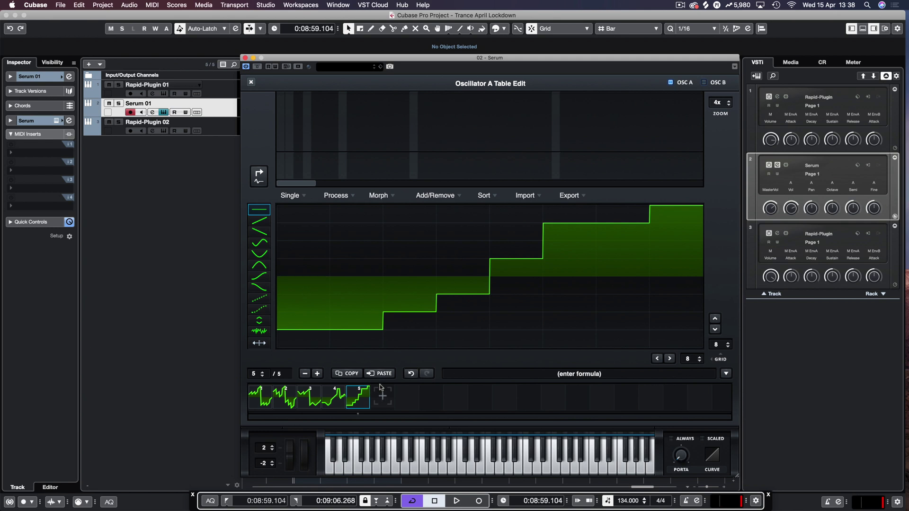
- Add a sixth frame and draw rising lines in columns 5 to 8, forming one continuous ramp from zero to the fourth row above
{"action": "left_click", "coordinate": [317, 373]}
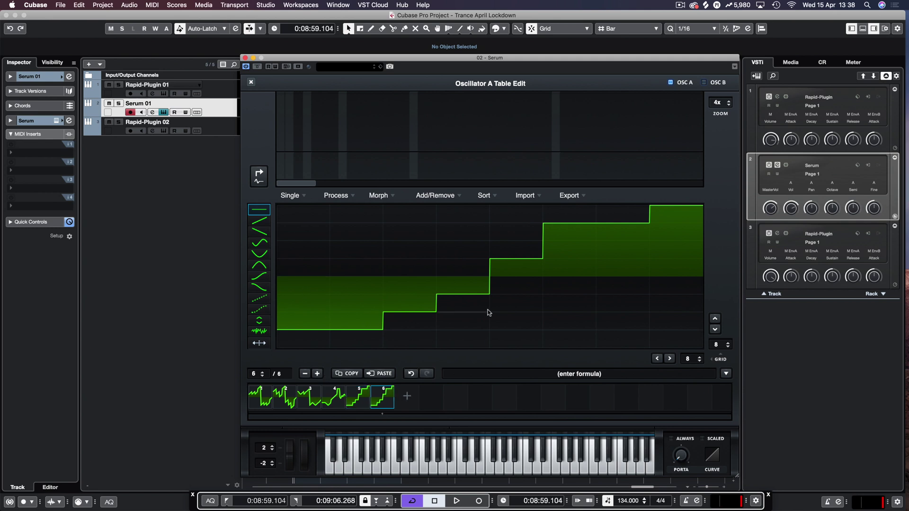
{"action": "left_click", "coordinate": [259, 244]}
{"action": "left_click", "coordinate": [259, 232]}
{"action": "left_click", "coordinate": [259, 221]}
{"action": "left_click", "coordinate": [523, 266]}
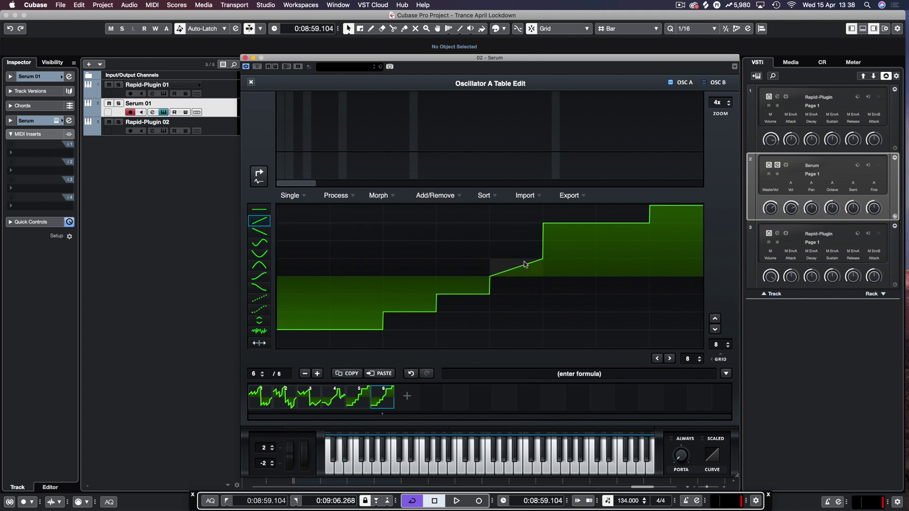
{"action": "left_click", "coordinate": [568, 248]}
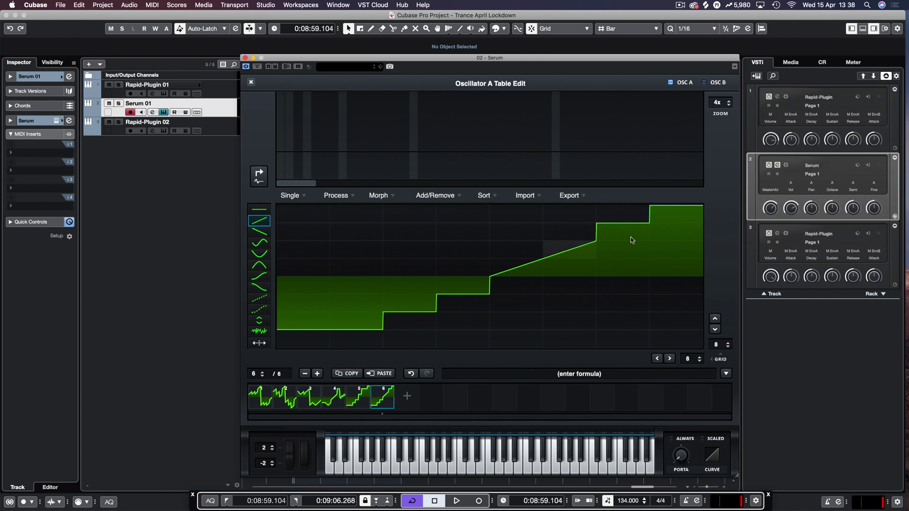
{"action": "left_click", "coordinate": [635, 237]}
{"action": "left_click", "coordinate": [671, 222]}
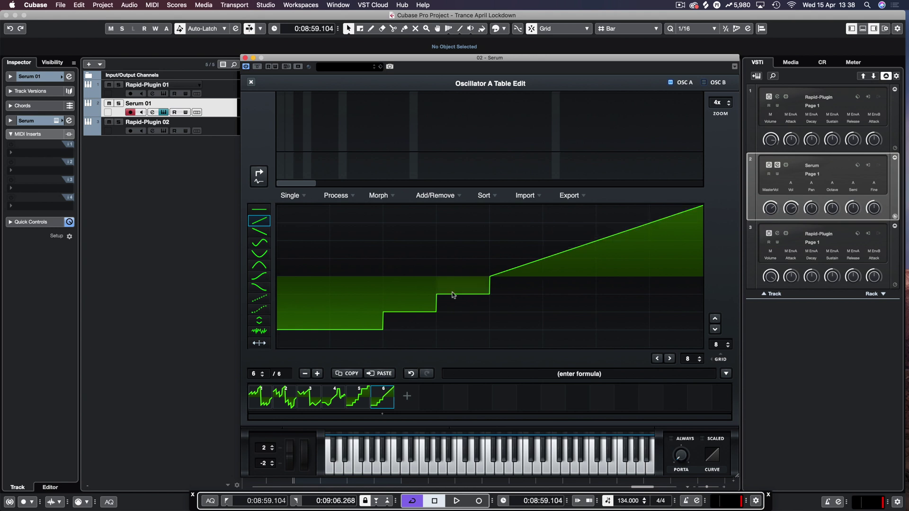
- In frame 6, draw a rising line in column 3 in the second row below zero and a falling line in column 1 just above zero
{"action": "left_click", "coordinate": [411, 308]}
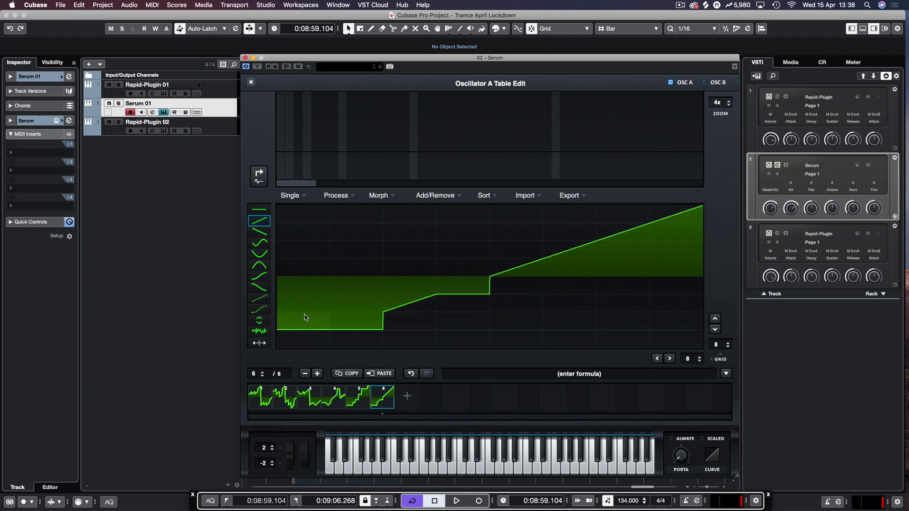
{"action": "left_click", "coordinate": [259, 232]}
{"action": "left_click_drag", "start_coordinate": [312, 327], "coordinate": [320, 276]}
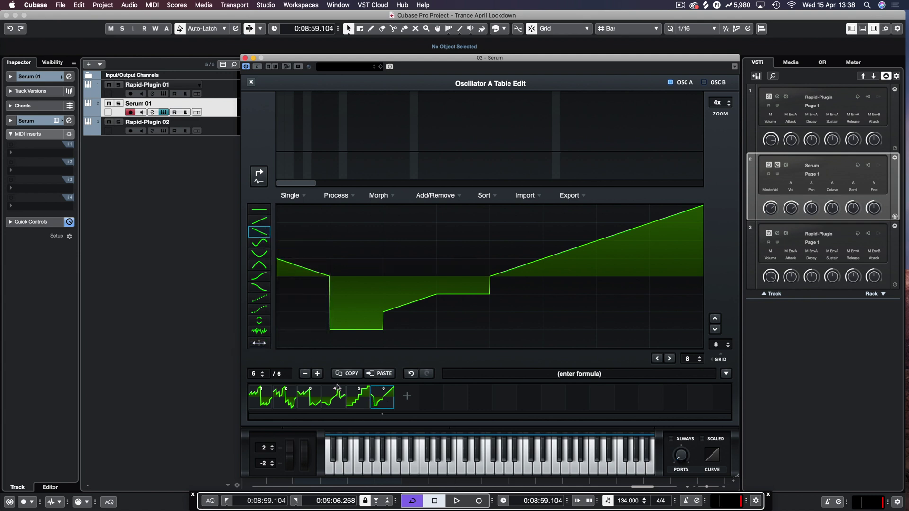
- Close the table editor, show oscillator A's wavetable in 3D, and sweep its wavetable position through the six frames, ending at frame 1
{"action": "left_click", "coordinate": [251, 84]}
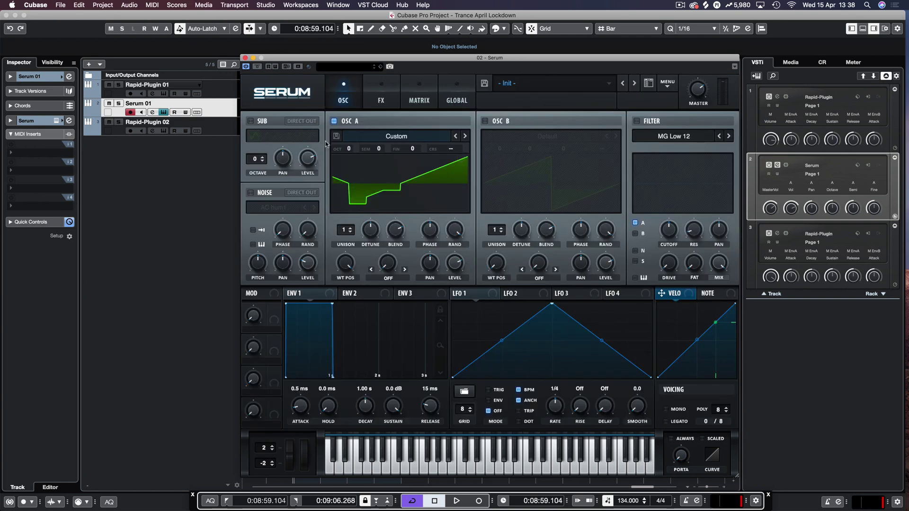
{"action": "mouse_move", "coordinate": [345, 274]}
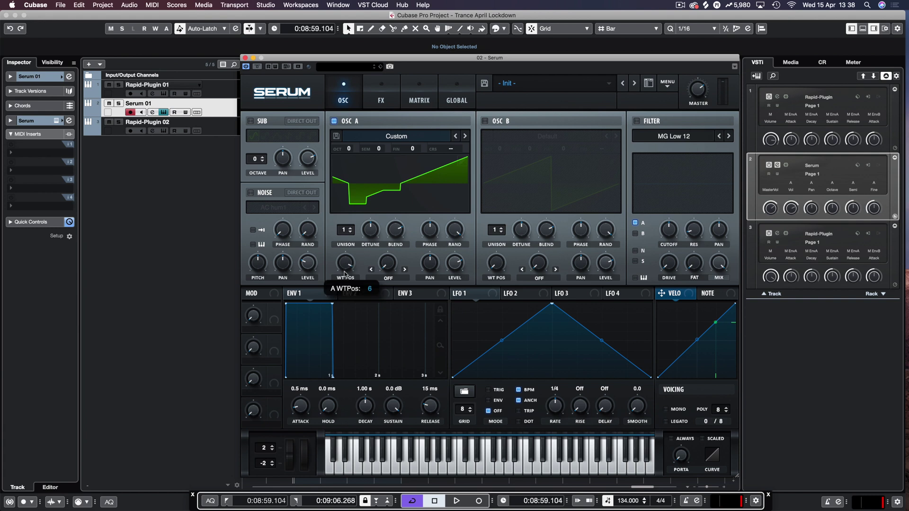
{"action": "left_click_drag", "start_coordinate": [345, 273], "coordinate": [345, 371]}
{"action": "left_click", "coordinate": [386, 191]}
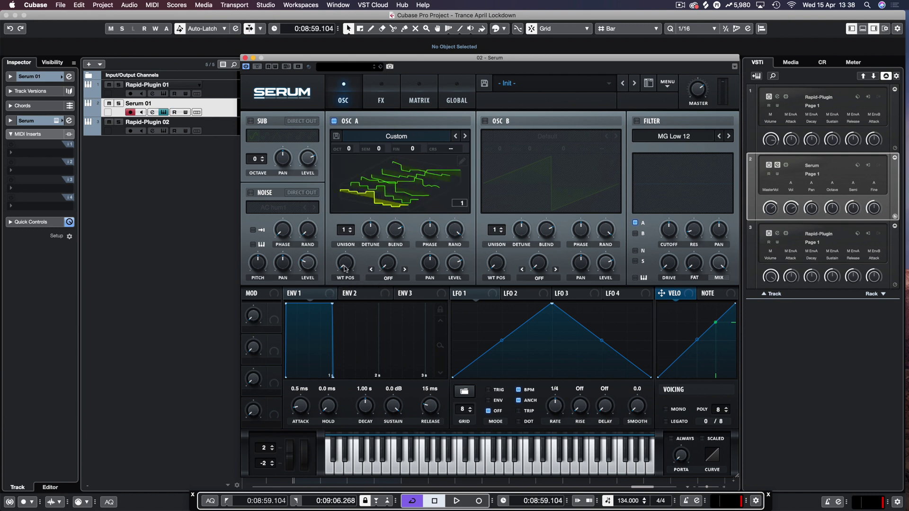
{"action": "left_click_drag", "start_coordinate": [345, 269], "coordinate": [344, 325]}
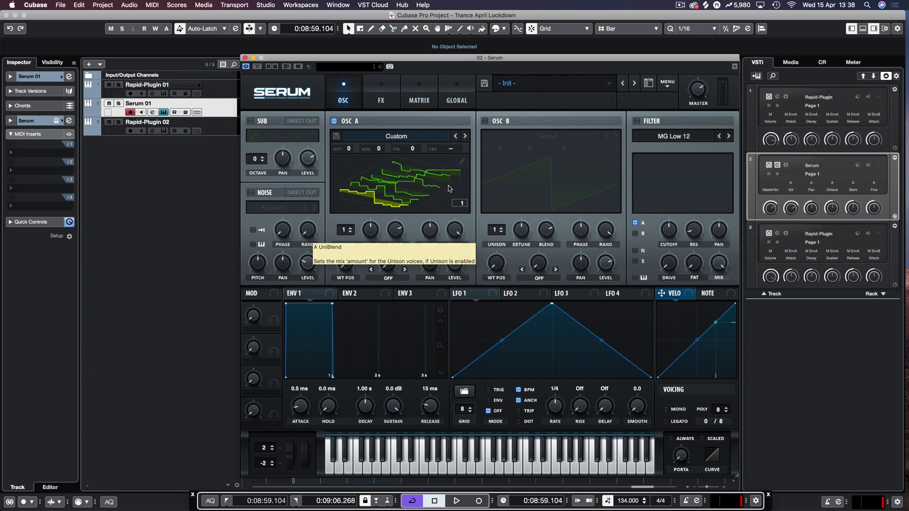
- Apply a crossfade morph to the six frames in the table editor, and sweep oscillator A's wavetable position to audition the morphed table
{"action": "left_click", "coordinate": [461, 161]}
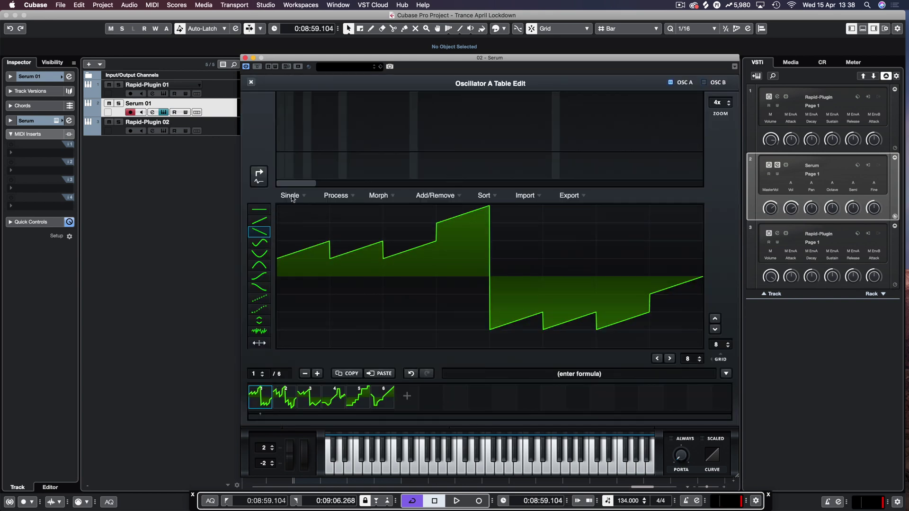
{"action": "left_click", "coordinate": [348, 196]}
{"action": "left_click", "coordinate": [392, 196]}
{"action": "left_click", "coordinate": [391, 197]}
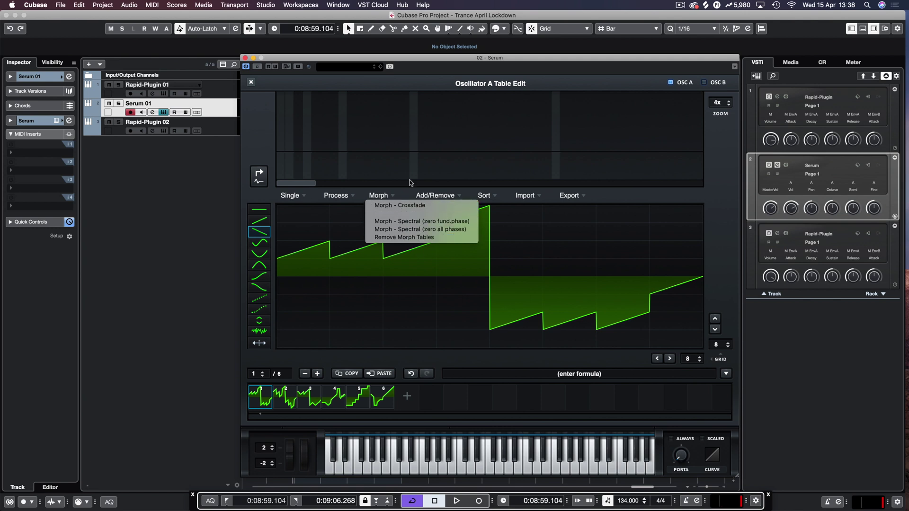
{"action": "left_click", "coordinate": [391, 207]}
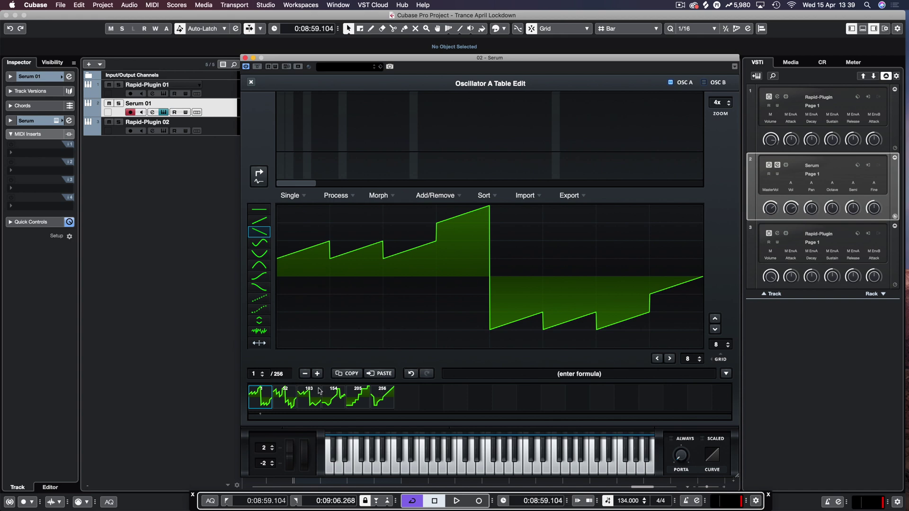
{"action": "left_click", "coordinate": [251, 82]}
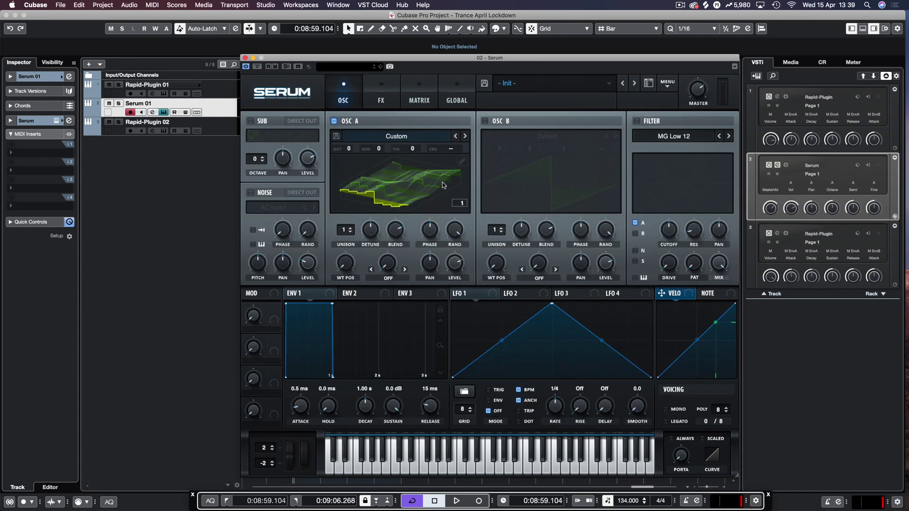
{"action": "mouse_move", "coordinate": [349, 268]}
{"action": "left_mouse_down"}
{"action": "mouse_move", "coordinate": [349, 181]}
{"action": "mouse_move", "coordinate": [344, 265]}
{"action": "left_mouse_up"}
- Undo the crossfade morph and sweep oscillator A's wavetable position to hear the six unmorphed frames for comparison
{"action": "left_click", "coordinate": [462, 161]}
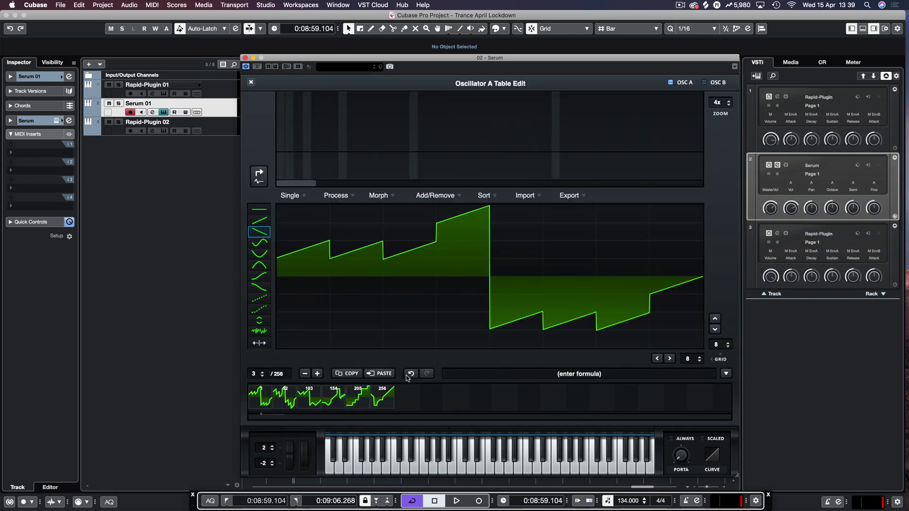
{"action": "left_click", "coordinate": [412, 374]}
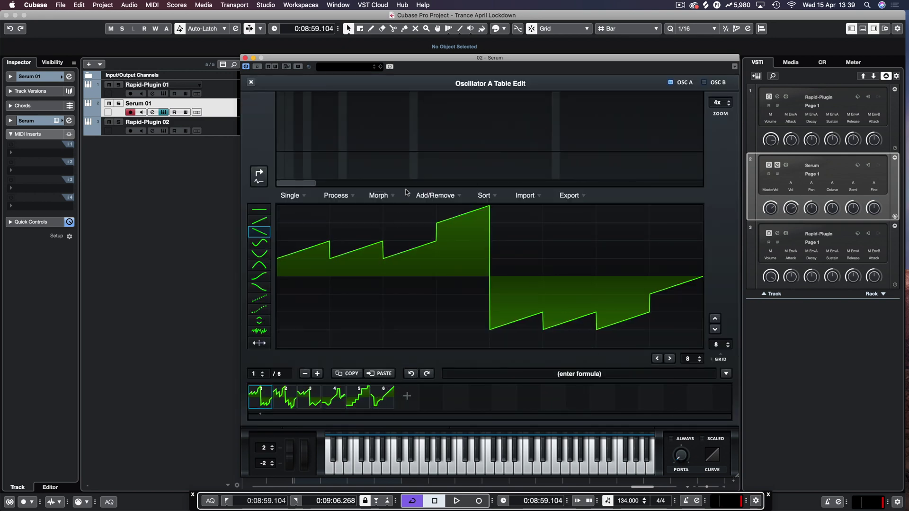
{"action": "left_click", "coordinate": [251, 83]}
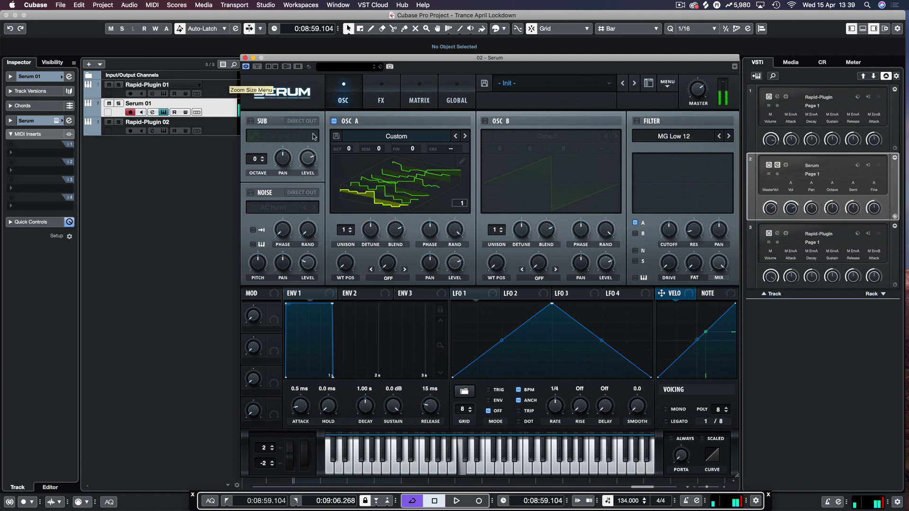
{"action": "left_click", "coordinate": [699, 105]}
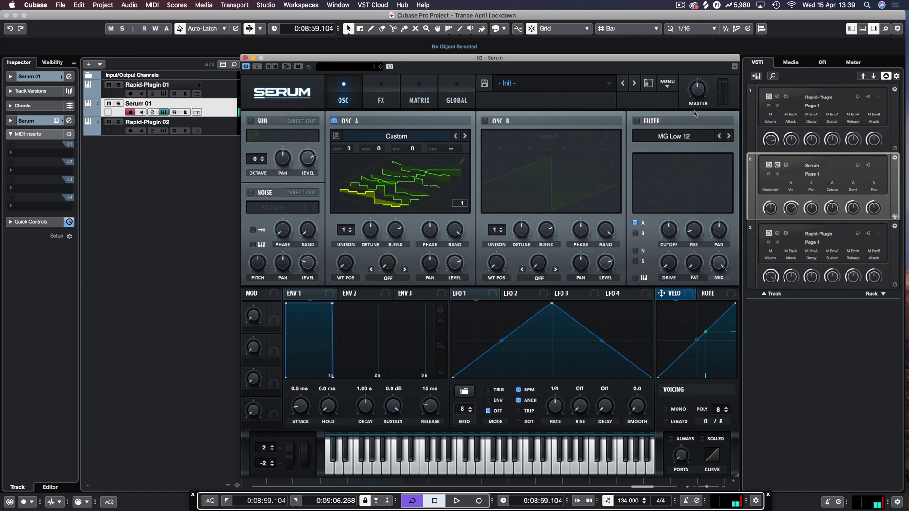
{"action": "left_click_drag", "start_coordinate": [350, 268], "coordinate": [353, 304]}
- Reapply Morph - Crossfade to oscillator A's frames, close the table editor, and sweep the wavetable position back to frame 1
{"action": "left_click", "coordinate": [460, 203]}
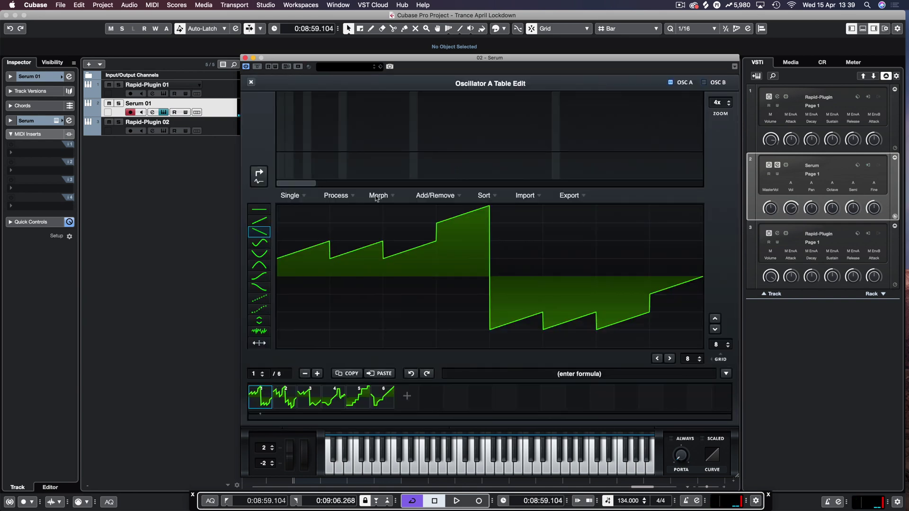
{"action": "left_click", "coordinate": [380, 196]}
{"action": "left_click", "coordinate": [384, 205]}
{"action": "left_click", "coordinate": [251, 82]}
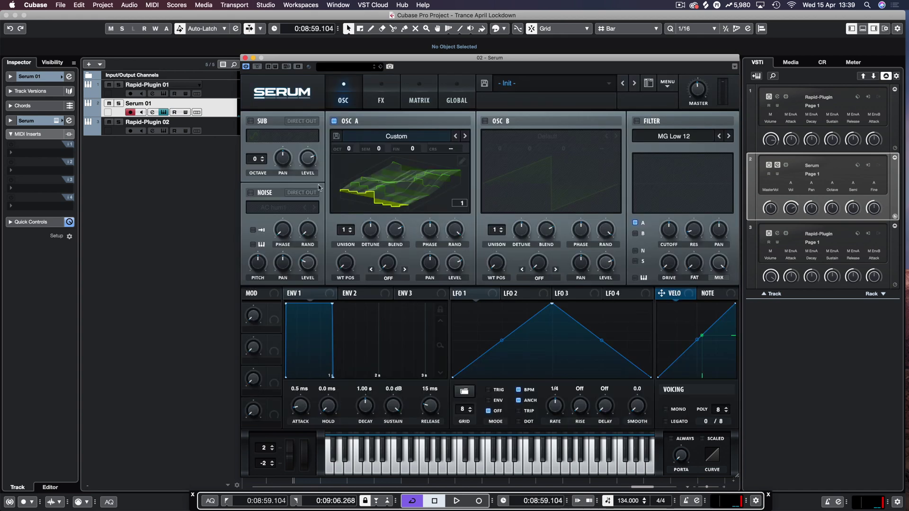
{"action": "left_click_drag", "start_coordinate": [346, 264], "coordinate": [348, 310]}
- Export all frames of oscillator A's table as a 16-bit .wav named Test Waveform into the Wavetables folder inside Wave Table Ideas on the Desktop
{"action": "left_click", "coordinate": [462, 161]}
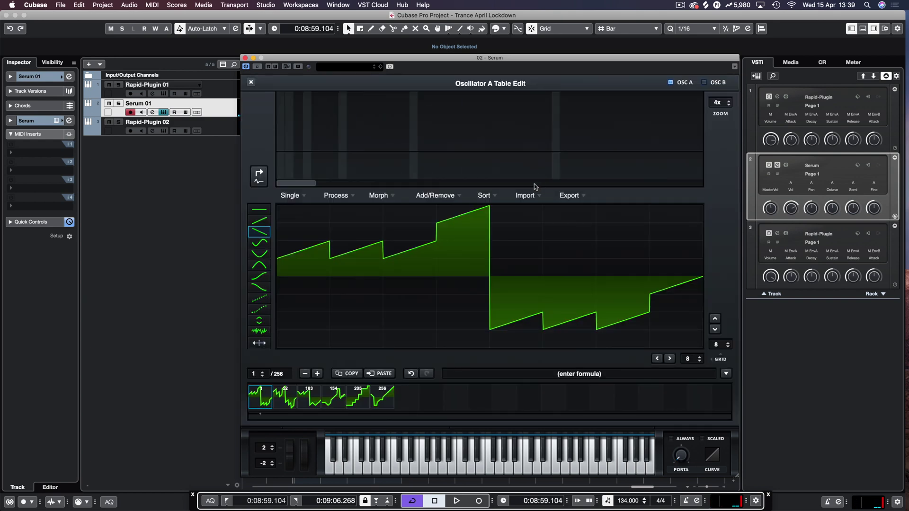
{"action": "left_click", "coordinate": [572, 197]}
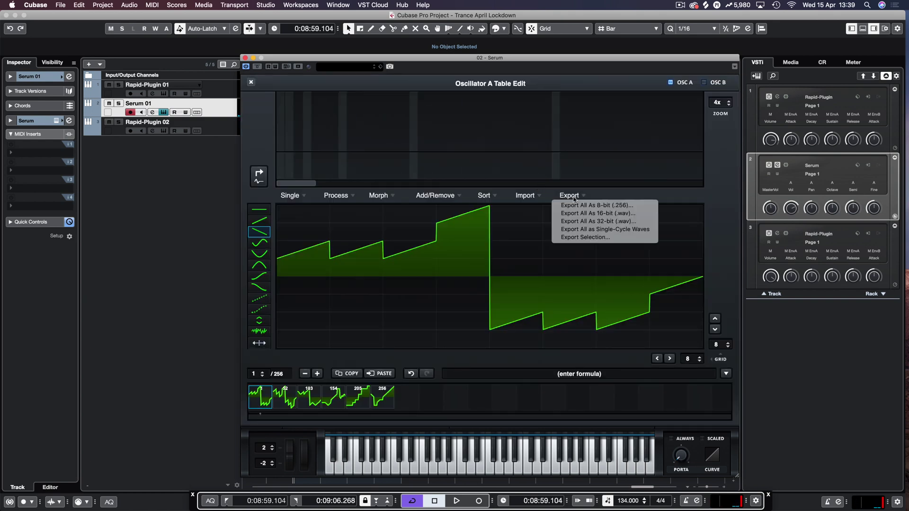
{"action": "left_click", "coordinate": [600, 214]}
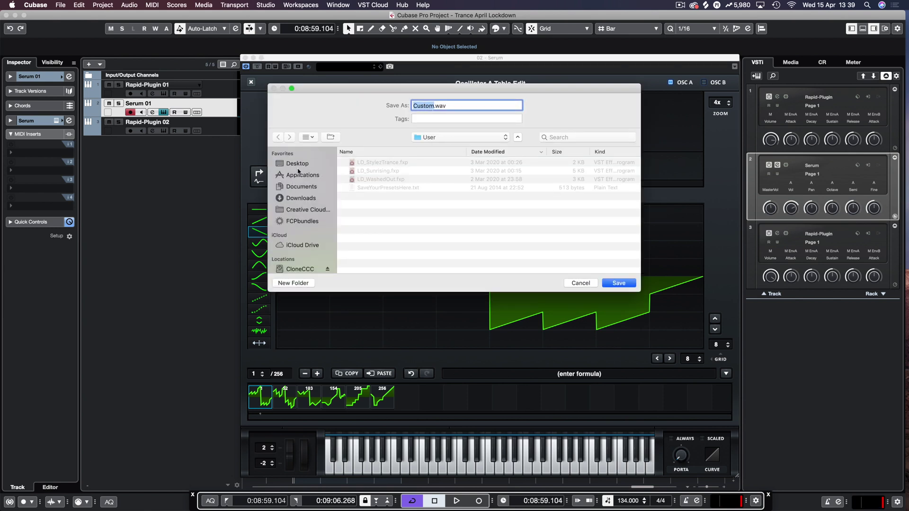
{"action": "left_click", "coordinate": [297, 163]}
{"action": "double_click", "coordinate": [374, 163]}
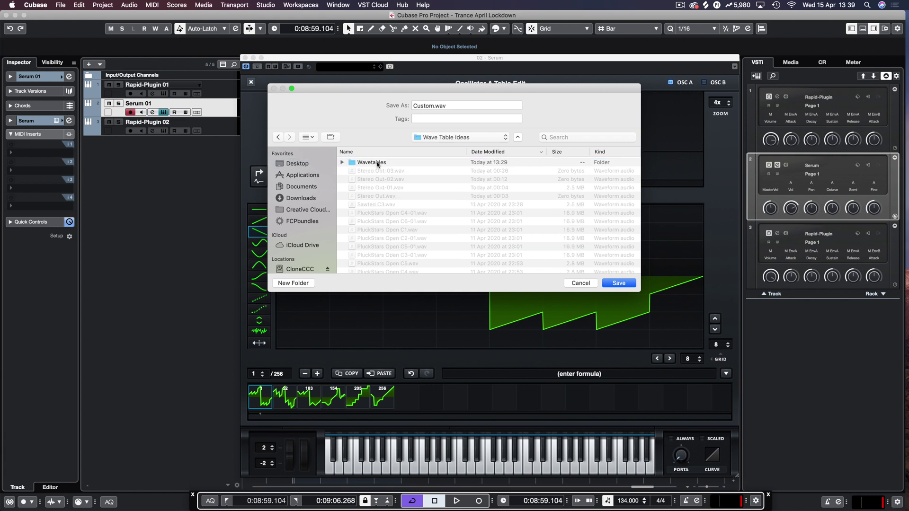
{"action": "double_click", "coordinate": [374, 163]}
{"action": "left_click", "coordinate": [424, 105]}
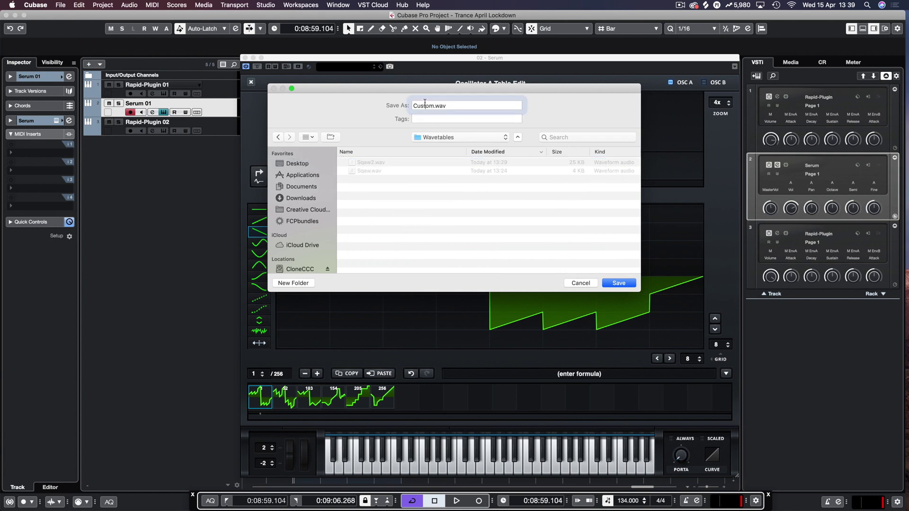
{"action": "double_click", "coordinate": [425, 105]}
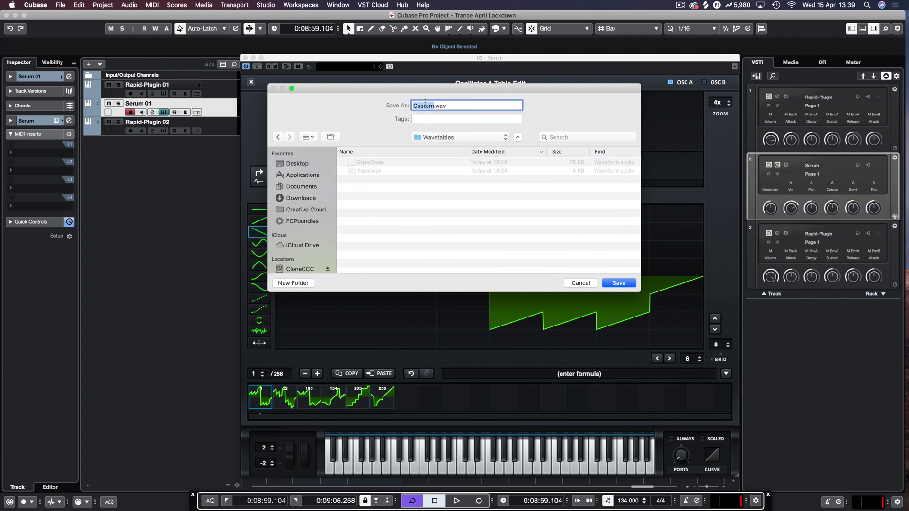
{"action": "type", "text": "Test Waveform"}
{"action": "left_click", "coordinate": [624, 285]}
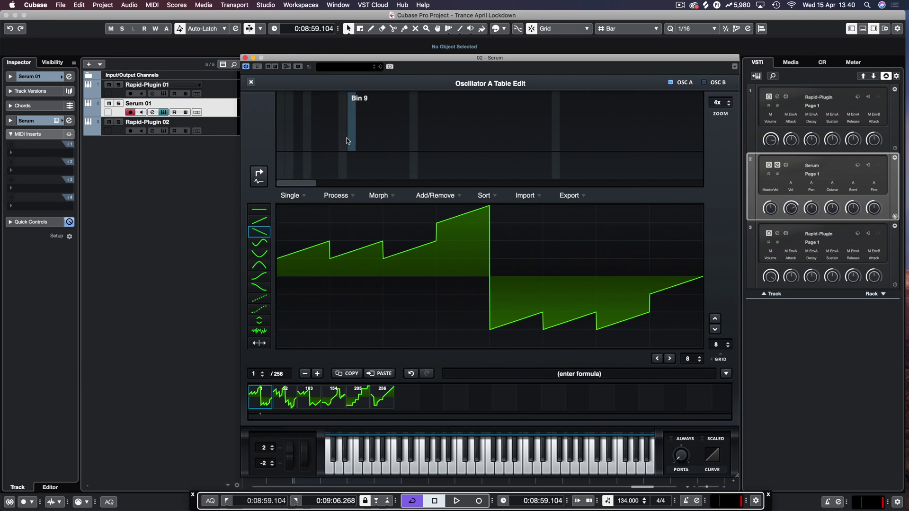
- Close the table editor and the Serum window, and select the Rapid-Plugin 02 track
{"action": "left_click", "coordinate": [251, 82]}
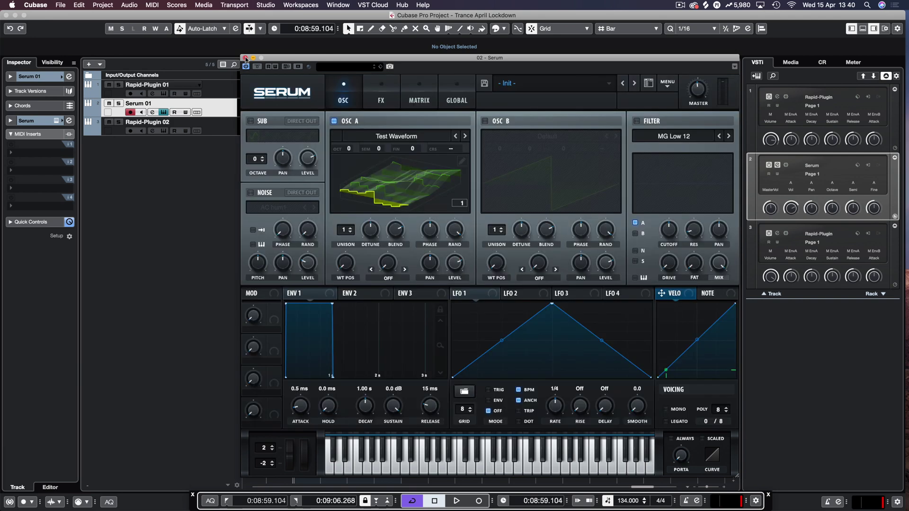
{"action": "key", "text": "super+w"}
{"action": "left_click", "coordinate": [230, 130]}
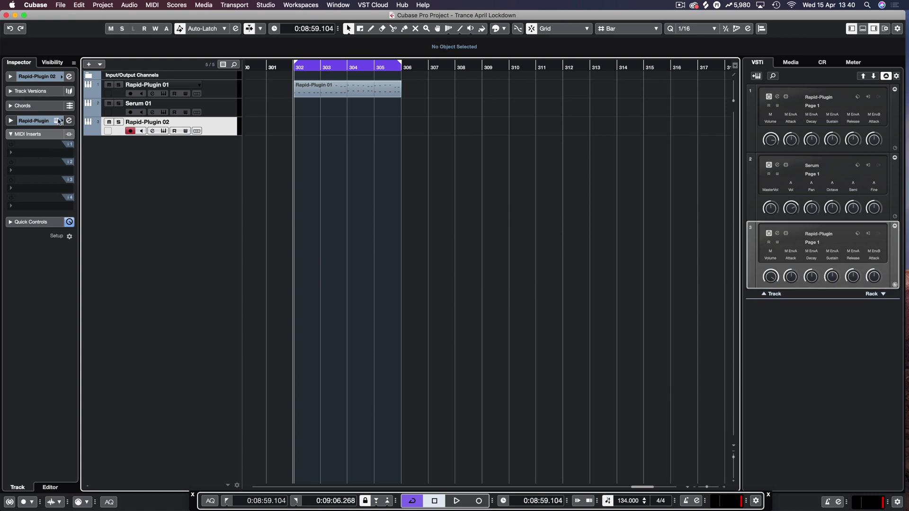
- Open the Rapid instrument, turn off OSC B, enable OSC A, and open OSC A's sound library
{"action": "left_click", "coordinate": [56, 121]}
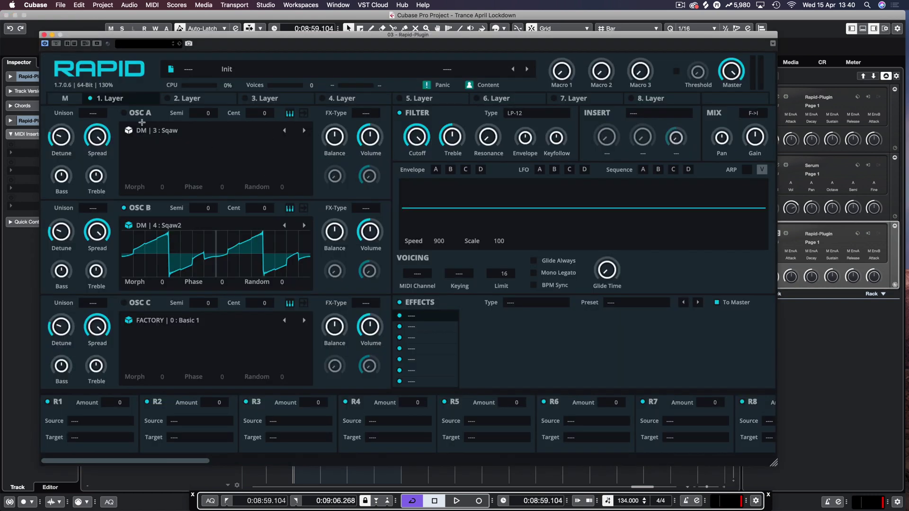
{"action": "left_click", "coordinate": [124, 209]}
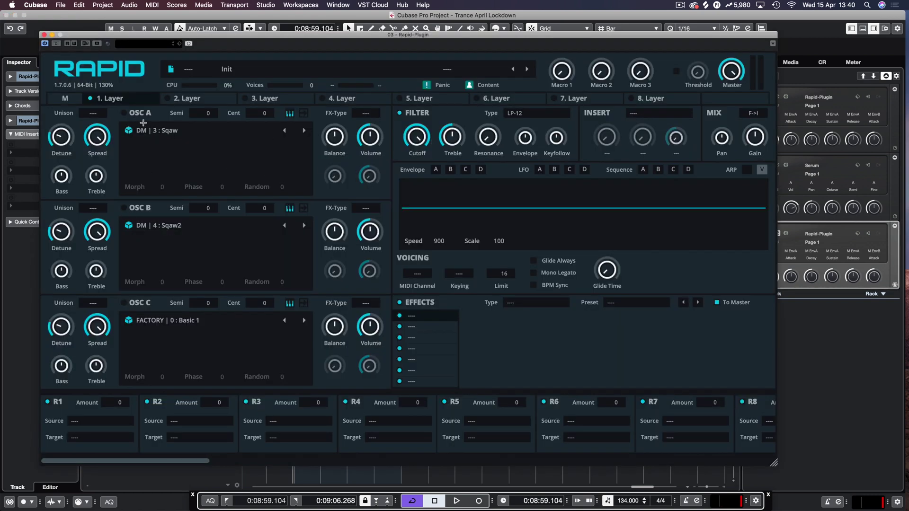
{"action": "left_click", "coordinate": [125, 113]}
{"action": "left_click", "coordinate": [192, 131]}
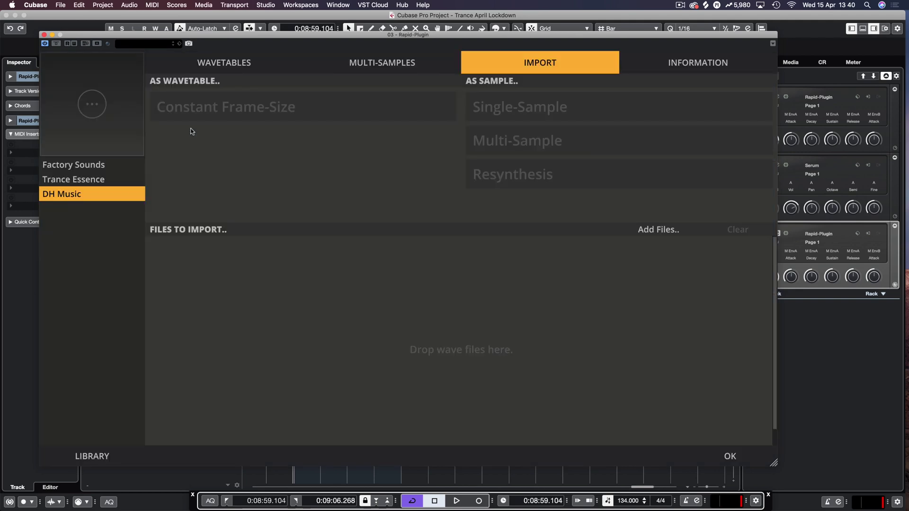
- Add Test Waveform.wav from the Wavetables folder inside Wave Table Ideas to the DH Music library's import list
{"action": "left_click", "coordinate": [102, 165]}
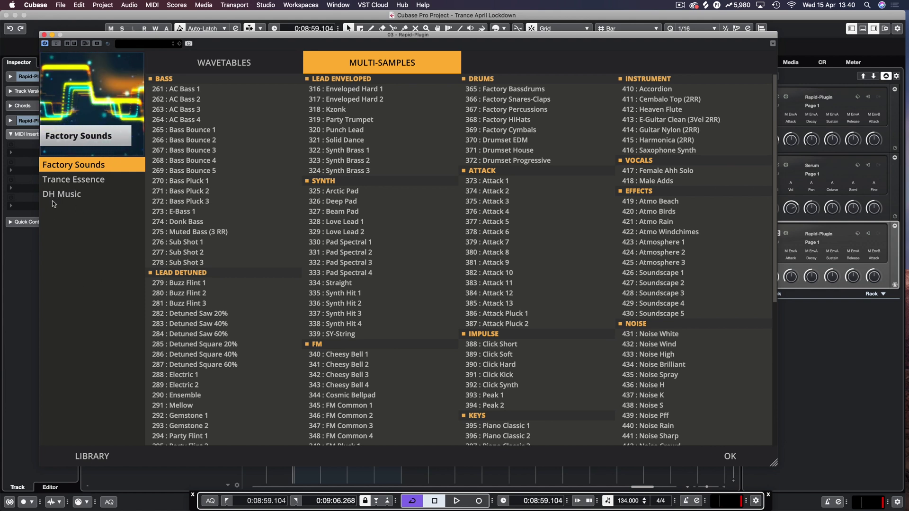
{"action": "left_click", "coordinate": [69, 198]}
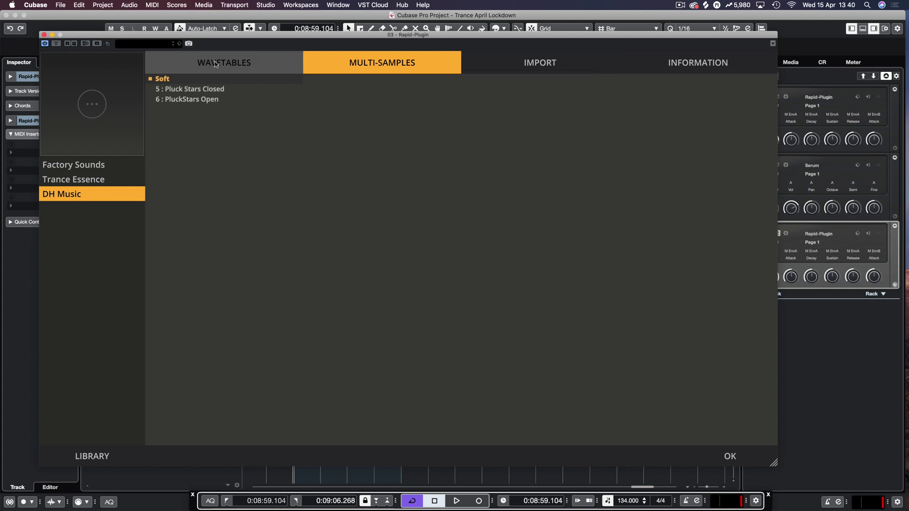
{"action": "left_click", "coordinate": [552, 55]}
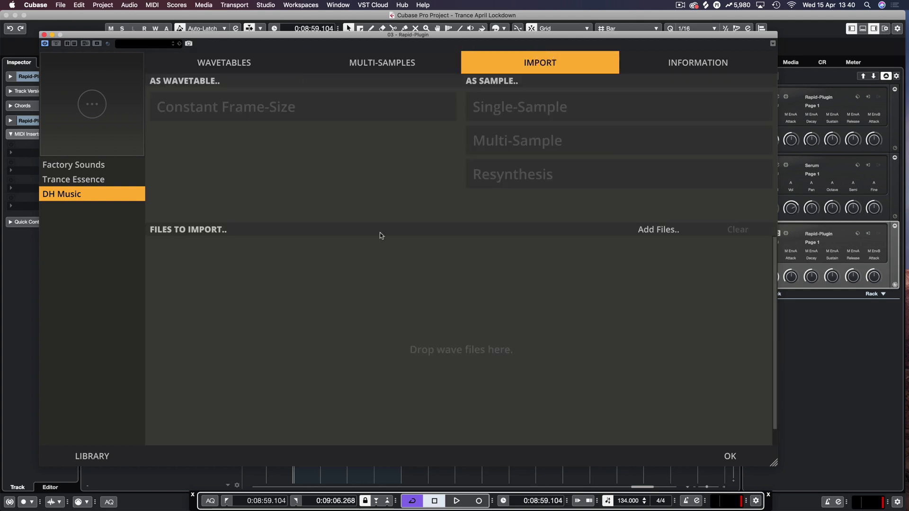
{"action": "left_click", "coordinate": [648, 232]}
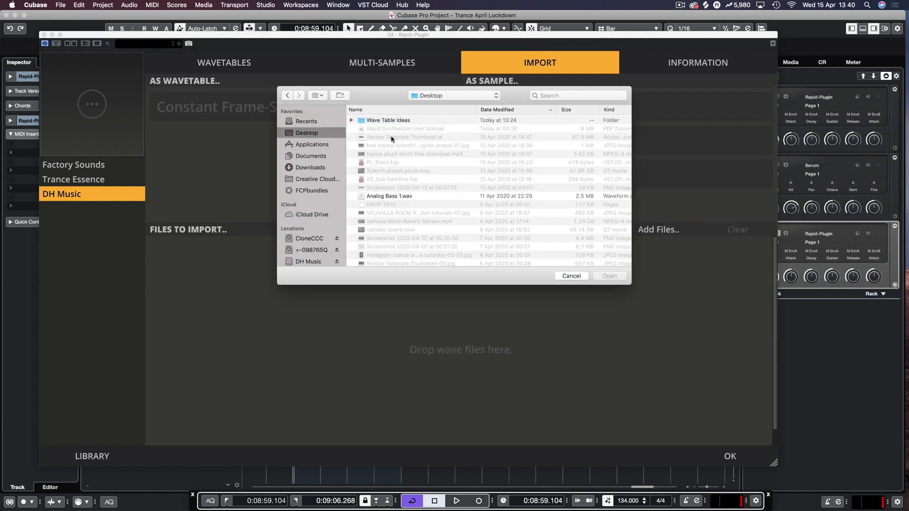
{"action": "left_click", "coordinate": [392, 121]}
{"action": "double_click", "coordinate": [392, 121]}
{"action": "double_click", "coordinate": [393, 122]}
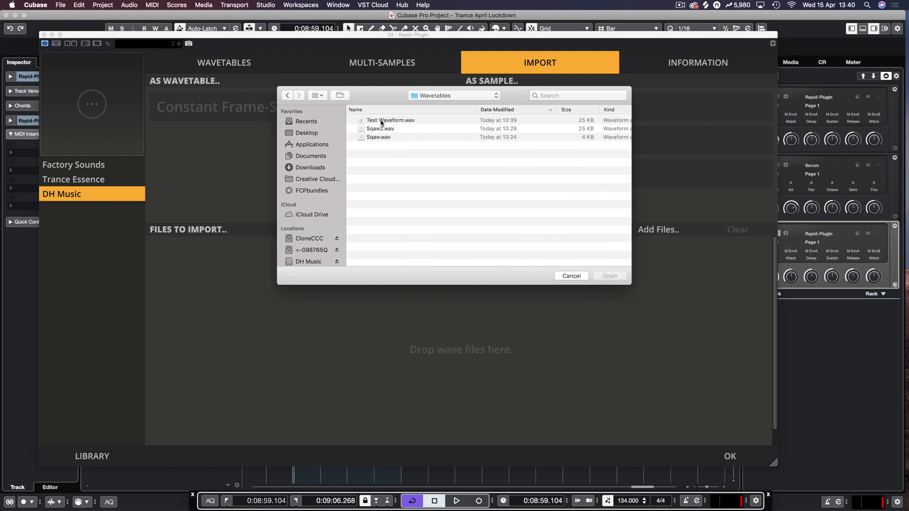
{"action": "left_click", "coordinate": [375, 121]}
{"action": "left_click", "coordinate": [611, 276]}
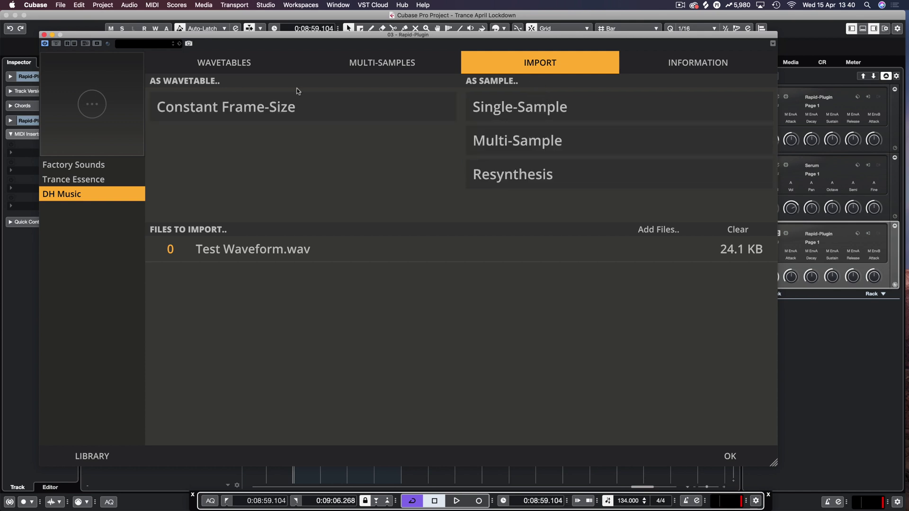
- Import the file as a constant frame-size wavetable named Test Waveform, category Saw, size 2048, with Declick Frames enabled
{"action": "left_click", "coordinate": [255, 106]}
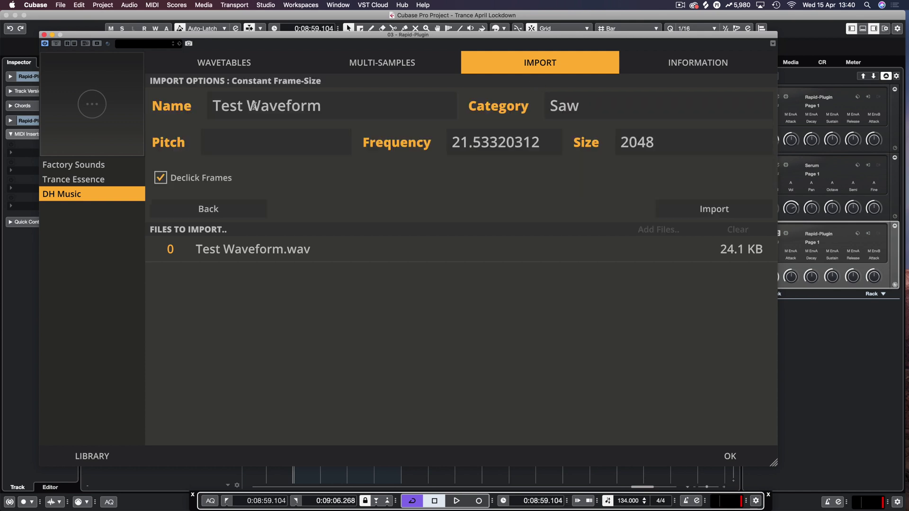
{"action": "left_click", "coordinate": [277, 102]}
{"action": "left_click", "coordinate": [597, 102]}
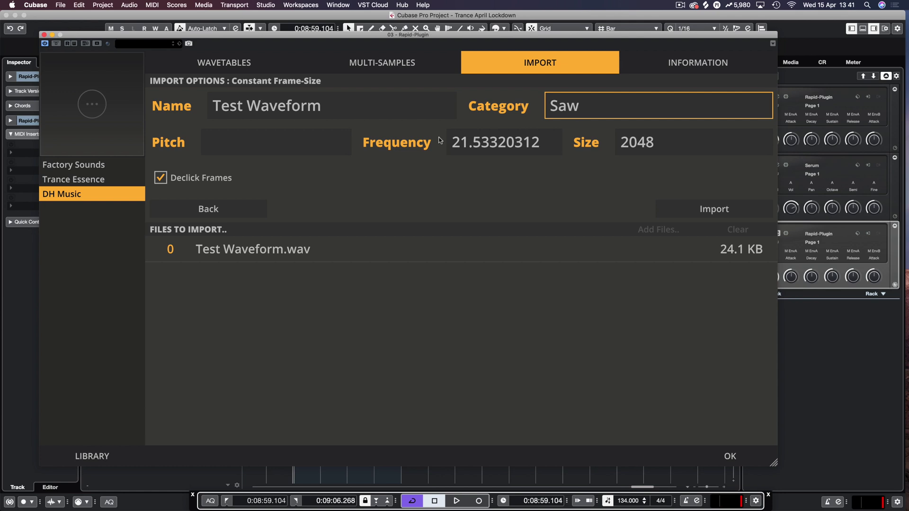
{"action": "left_click", "coordinate": [717, 206]}
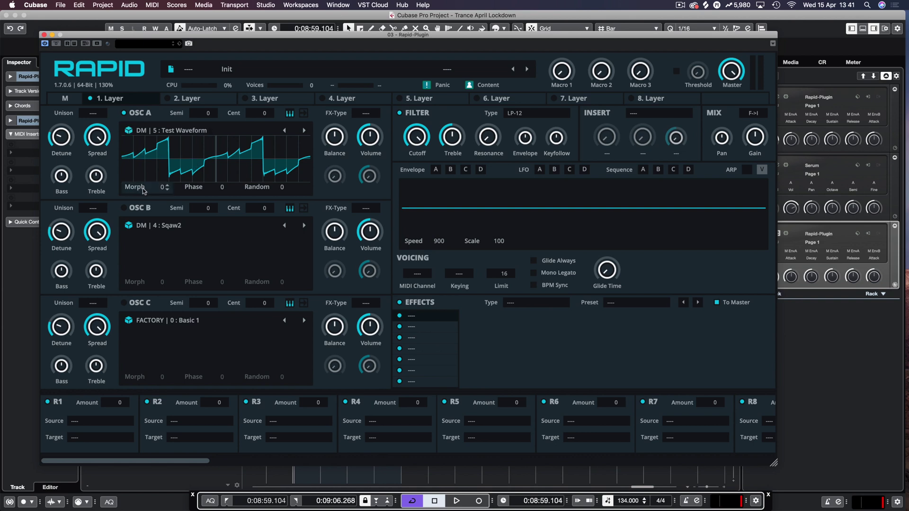
- Sweep OSC A's Morph through the imported wavetable's shapes and return it to 0
{"action": "left_click_drag", "start_coordinate": [159, 187], "coordinate": [159, 87]}
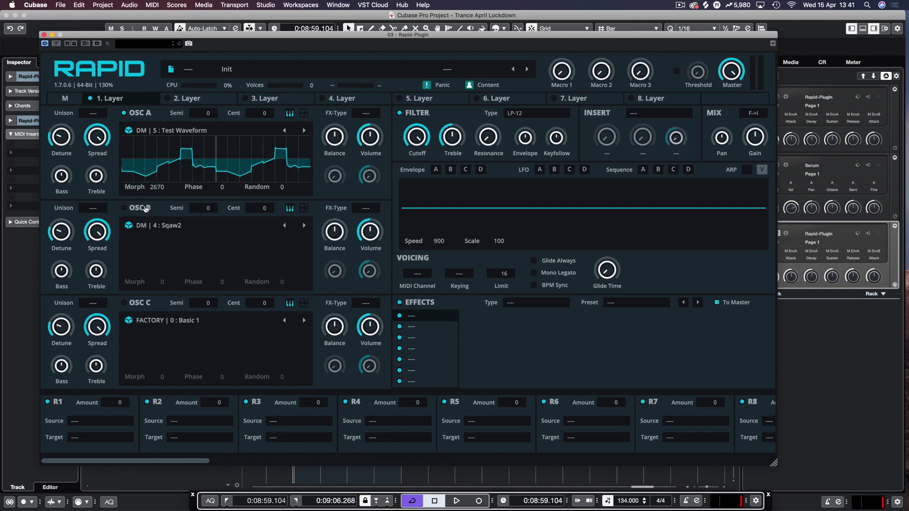
{"action": "left_click_drag", "start_coordinate": [140, 192], "coordinate": [140, 167]}
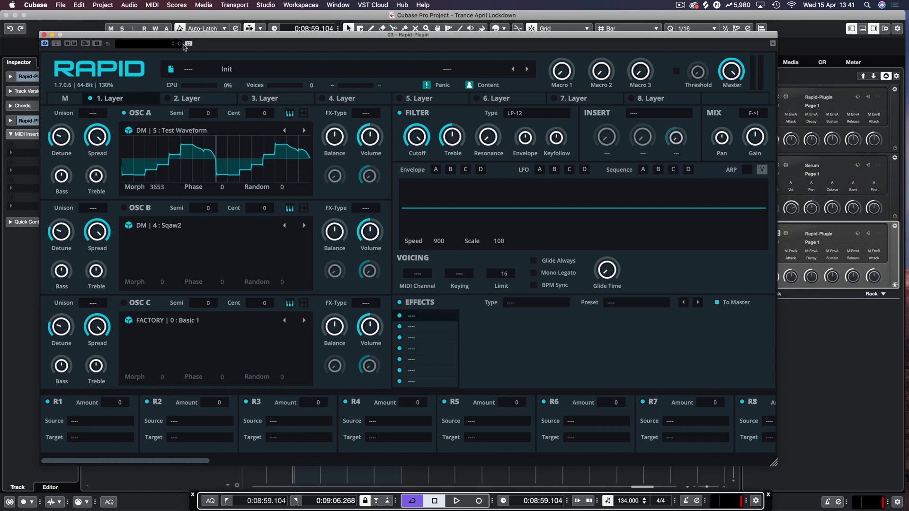
{"action": "left_click_drag", "start_coordinate": [169, 35], "coordinate": [210, 36]}
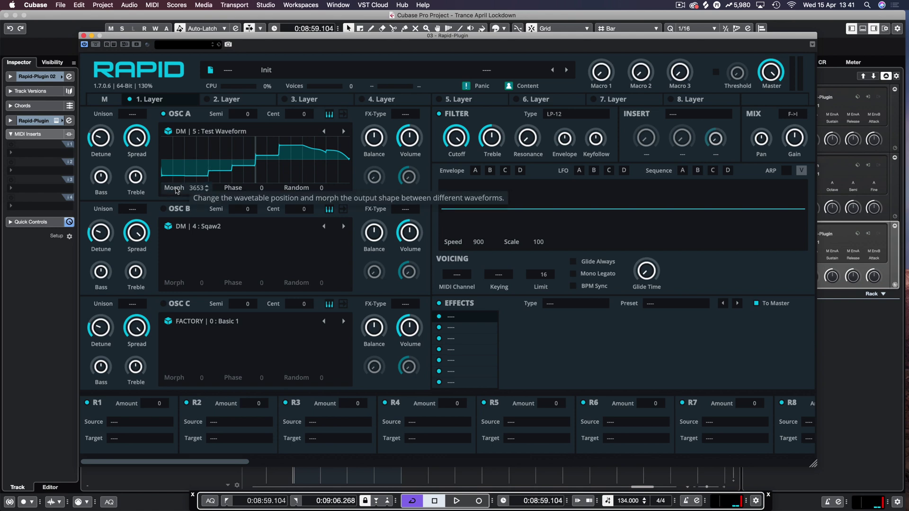
{"action": "left_click_drag", "start_coordinate": [176, 190], "coordinate": [176, 232]}
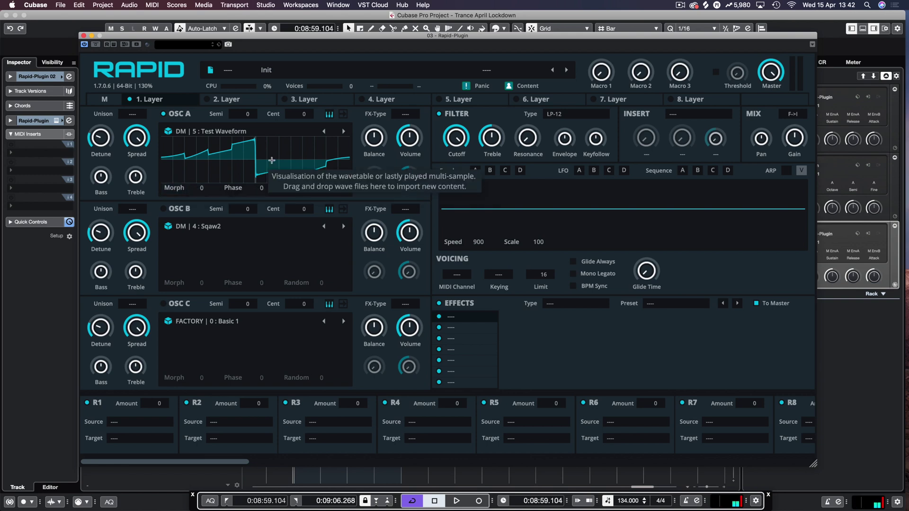
- Set layer 1's filter type to Analog Lowpass with a lowered cutoff, and bring up filter envelope B and volume envelope A
{"action": "left_click", "coordinate": [578, 115]}
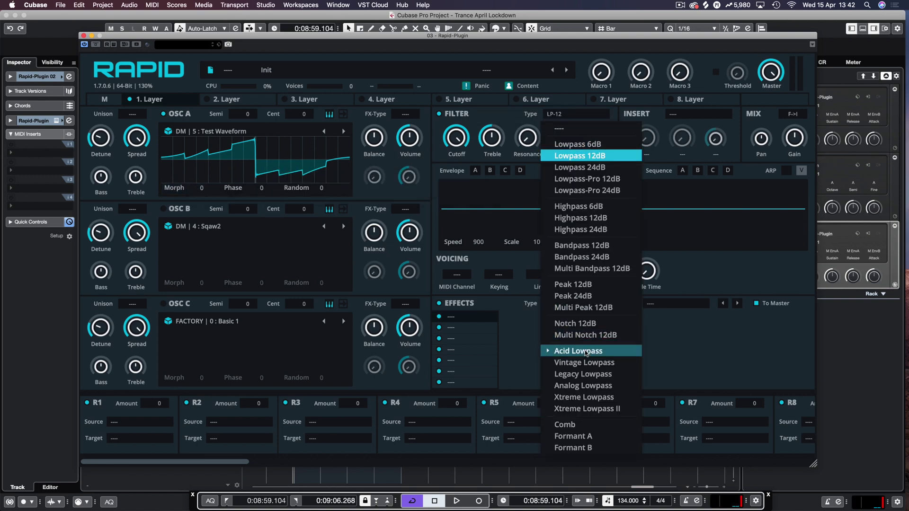
{"action": "left_click", "coordinate": [583, 385]}
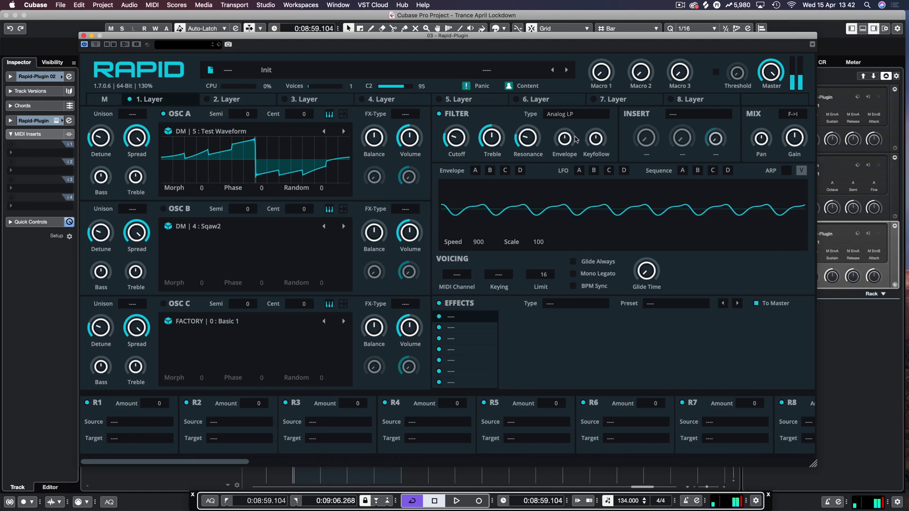
{"action": "left_click", "coordinate": [490, 170]}
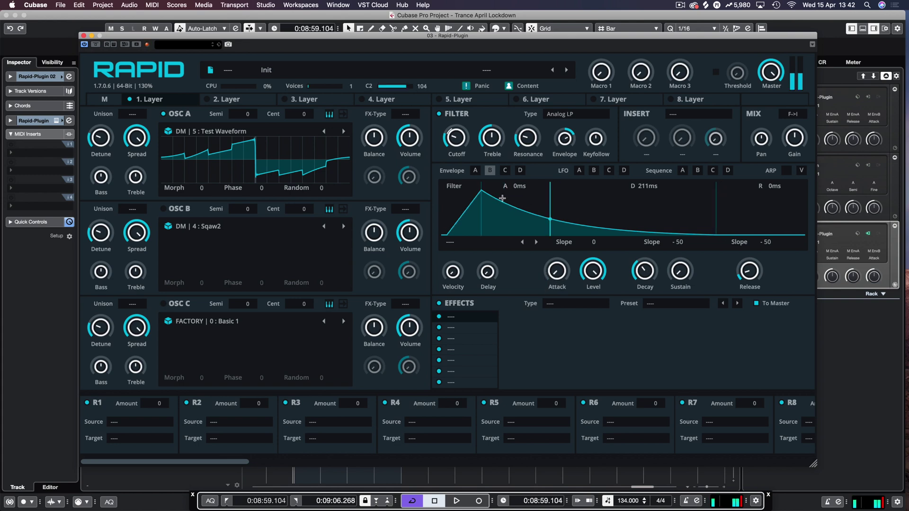
{"action": "left_click", "coordinate": [476, 170]}
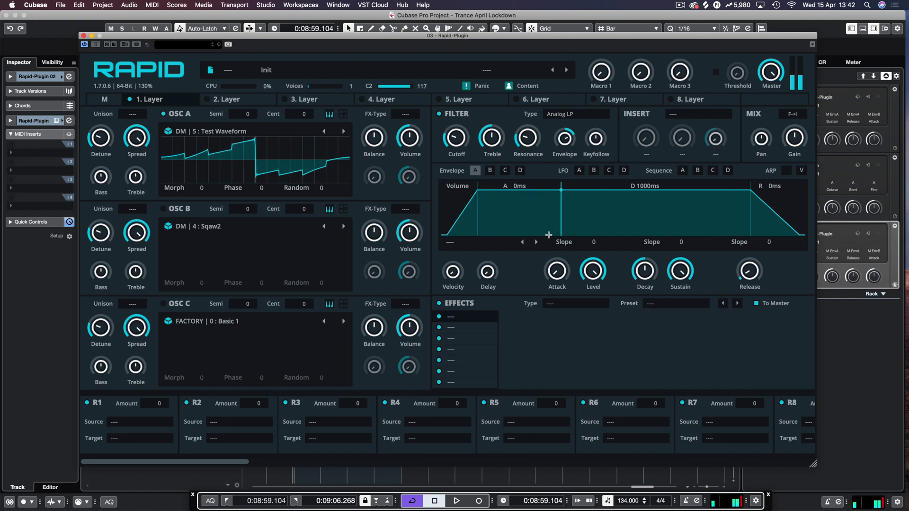
- Fill all 16 arpeggiator pattern steps at semitone 0 and set the arpeggiator rate to 1/16
{"action": "left_click", "coordinate": [786, 171]}
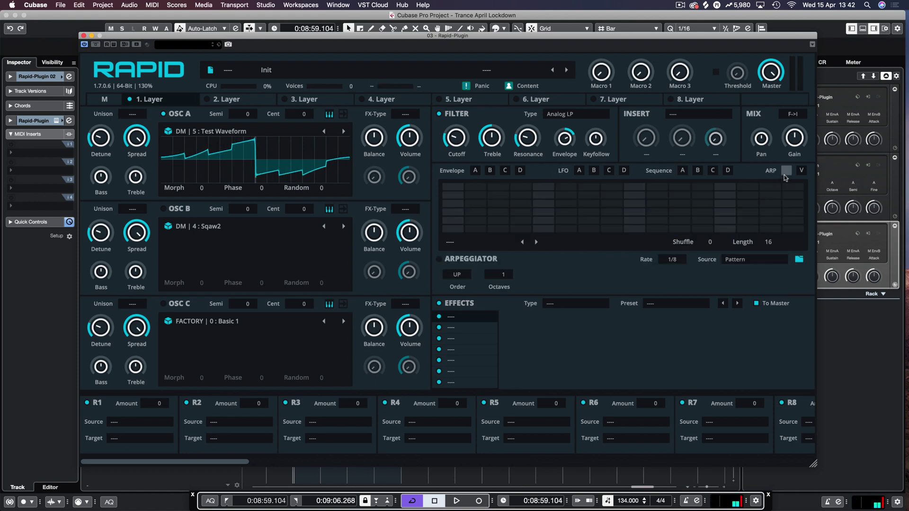
{"action": "left_click", "coordinate": [453, 213]}
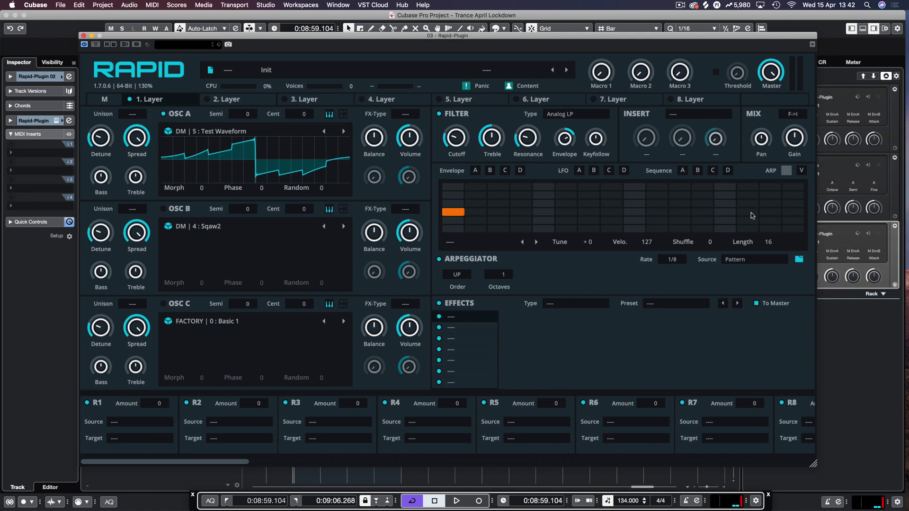
{"action": "left_click", "coordinate": [491, 213]}
{"action": "left_click_drag", "start_coordinate": [521, 214], "coordinate": [540, 214]}
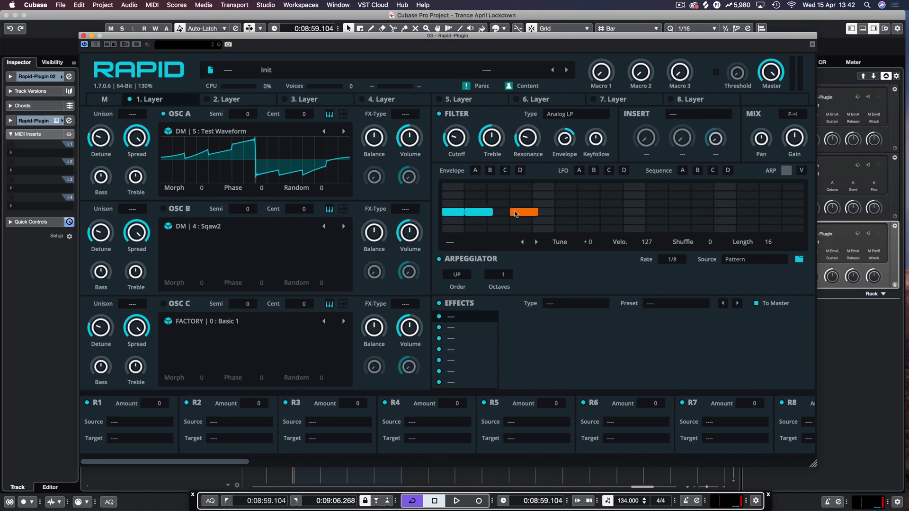
{"action": "left_click", "coordinate": [515, 213]}
{"action": "left_click_drag", "start_coordinate": [484, 214], "coordinate": [785, 219]}
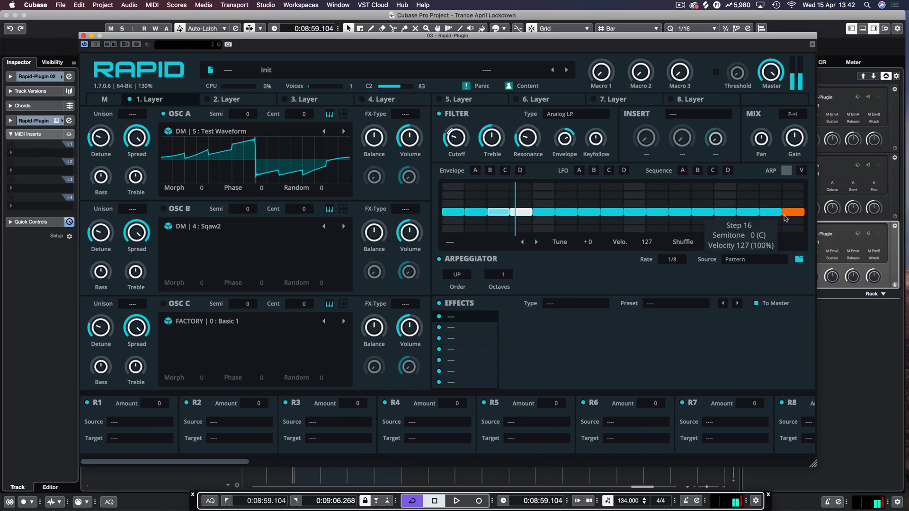
{"action": "left_click", "coordinate": [672, 259]}
{"action": "left_click", "coordinate": [680, 309]}
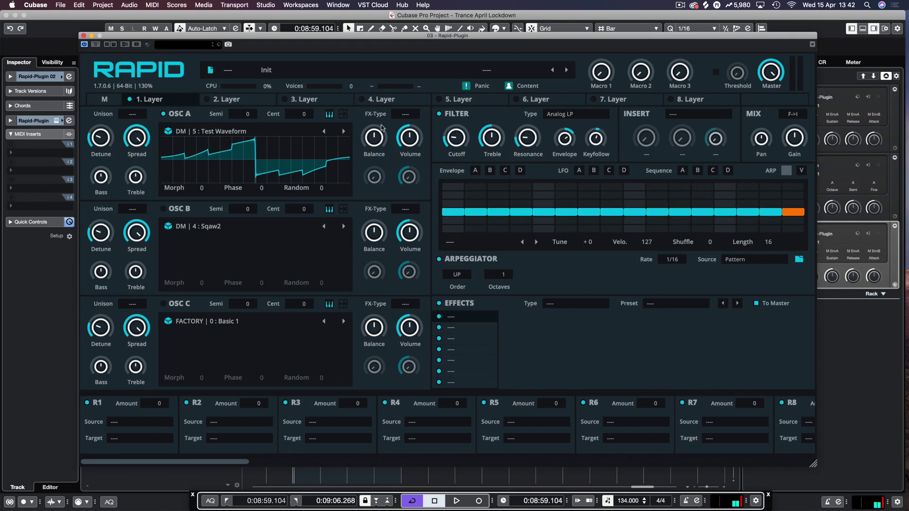
- Route LFO A to OSC A's Morph with an amount of +34, turn off Bipolar, and enable Mono | ARP
{"action": "left_click", "coordinate": [476, 171]}
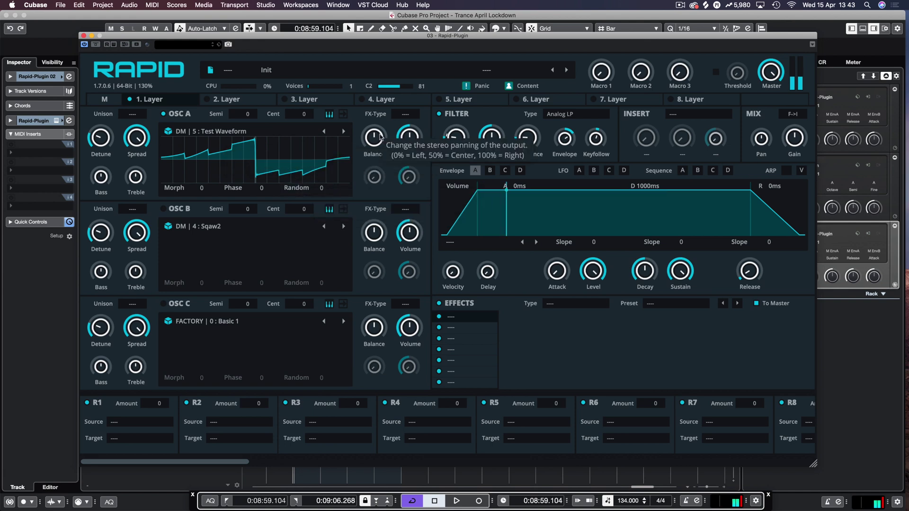
{"action": "left_click", "coordinate": [579, 170]}
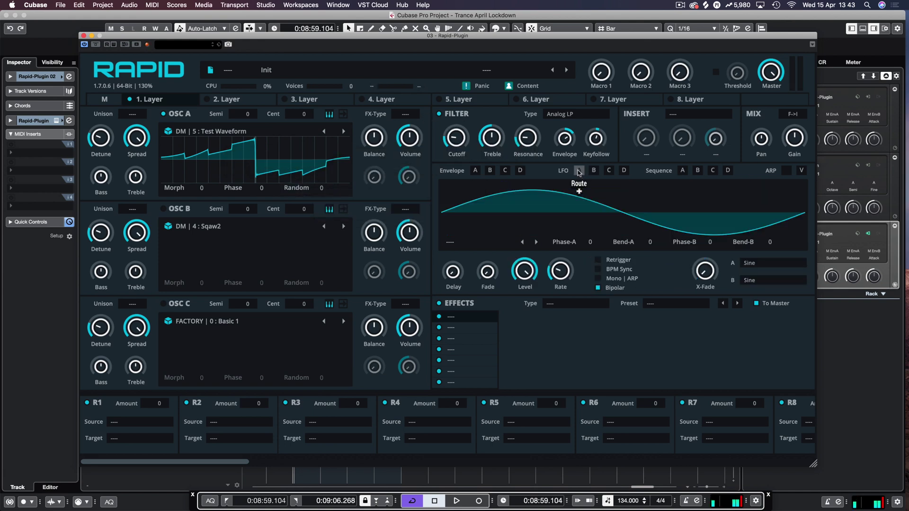
{"action": "left_click_drag", "start_coordinate": [579, 189], "coordinate": [164, 187]}
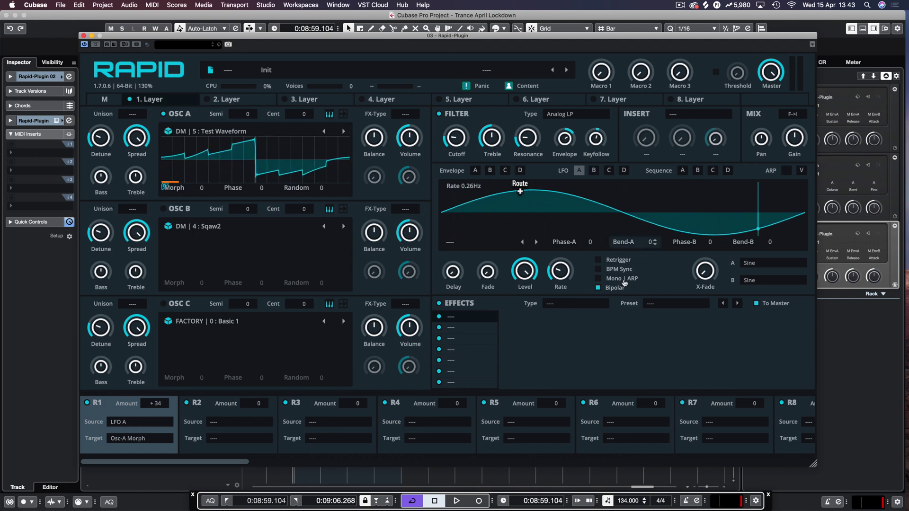
{"action": "left_click", "coordinate": [600, 292]}
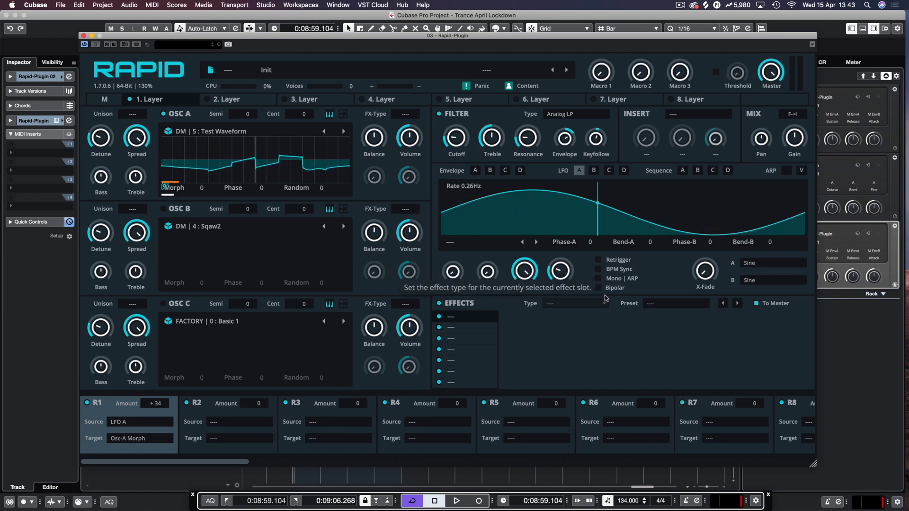
{"action": "left_click", "coordinate": [598, 278]}
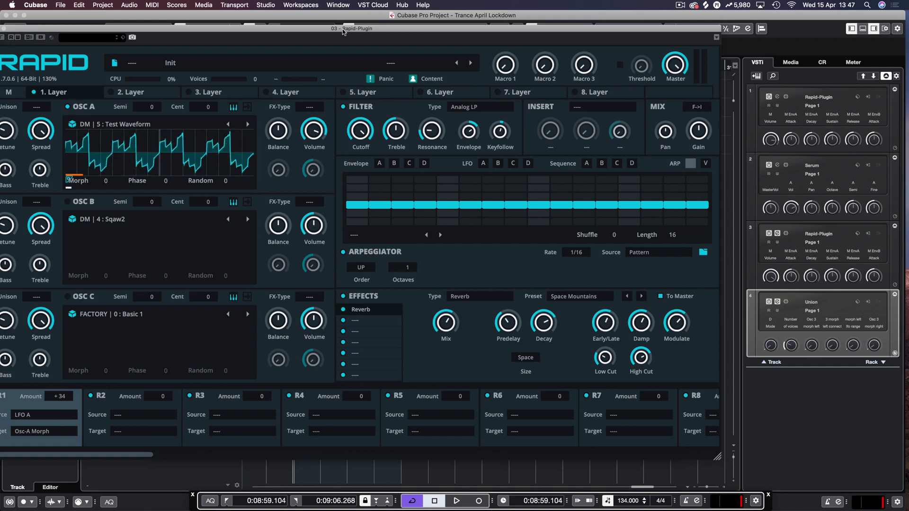
- Clear the Rapid window away and bring the Union synth's window into clear view
{"action": "double_click", "coordinate": [64, 29]}
{"action": "left_click", "coordinate": [95, 45]}
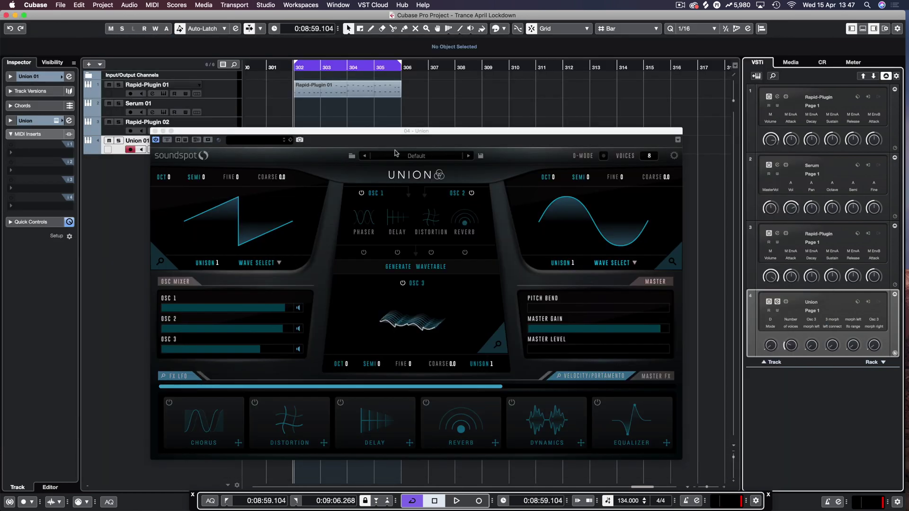
{"action": "double_click", "coordinate": [330, 152]}
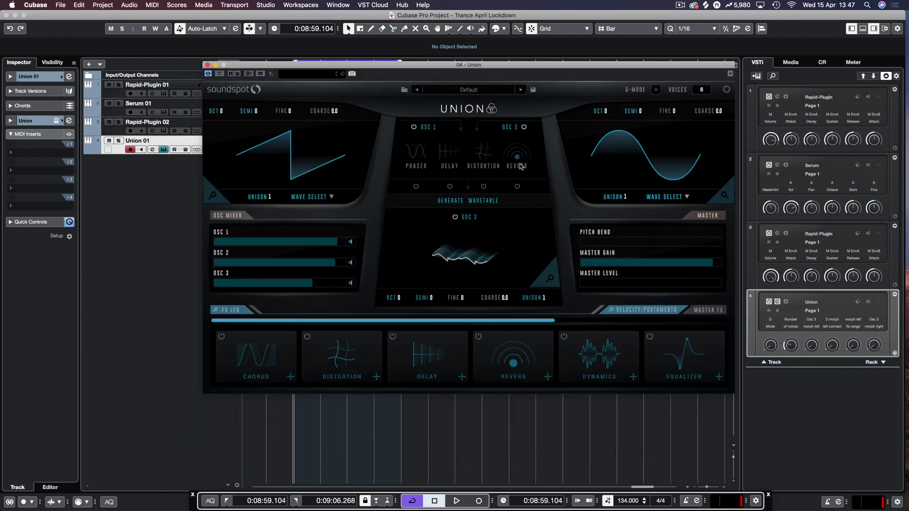
- Enable Distortion in Union's wavetable generator and inspect Oscillator 3's left and right wavetable view
{"action": "left_click", "coordinate": [484, 186]}
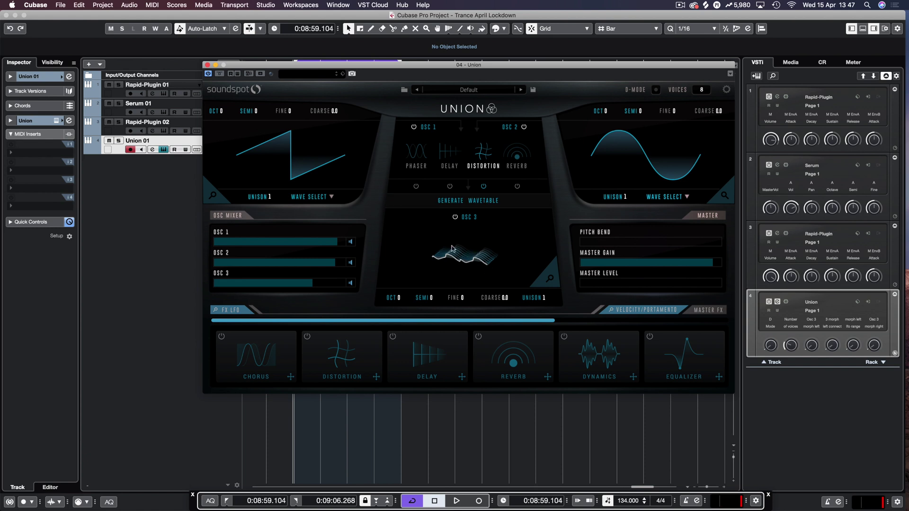
{"action": "left_click", "coordinate": [545, 284]}
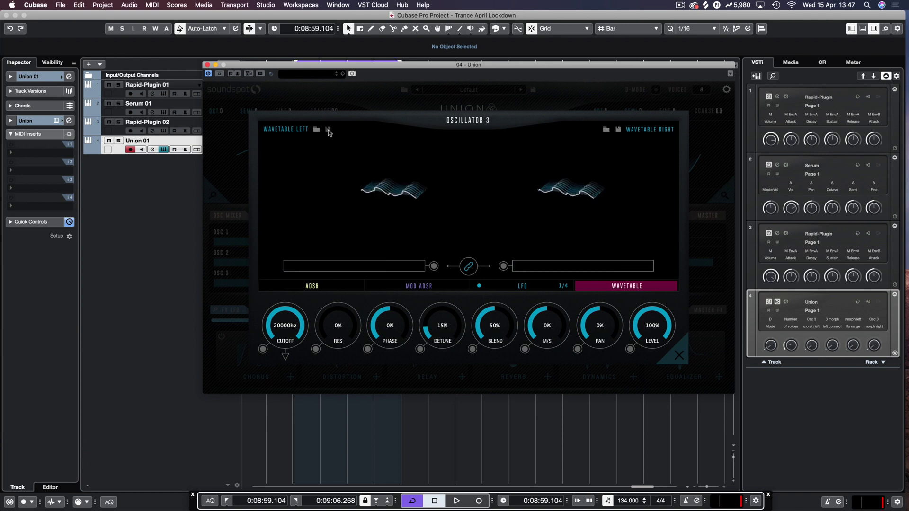
{"action": "left_click", "coordinate": [683, 355]}
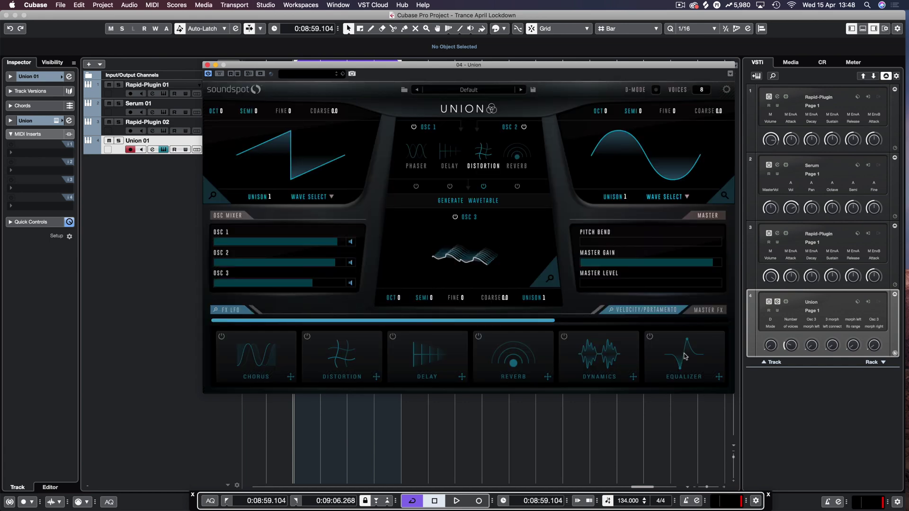
- Close the Union window and reopen the Rapid instrument of the Rapid-Plugin 02 track
{"action": "left_click", "coordinate": [206, 65]}
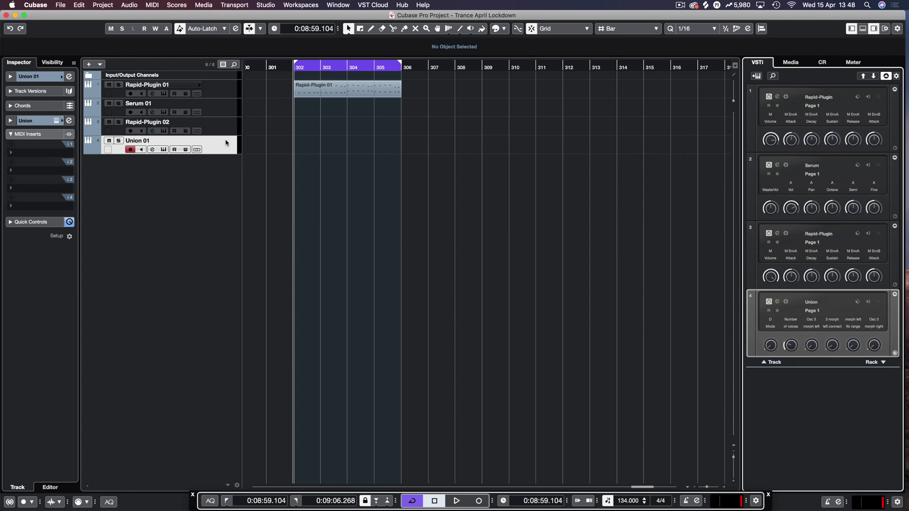
{"action": "left_click", "coordinate": [228, 123]}
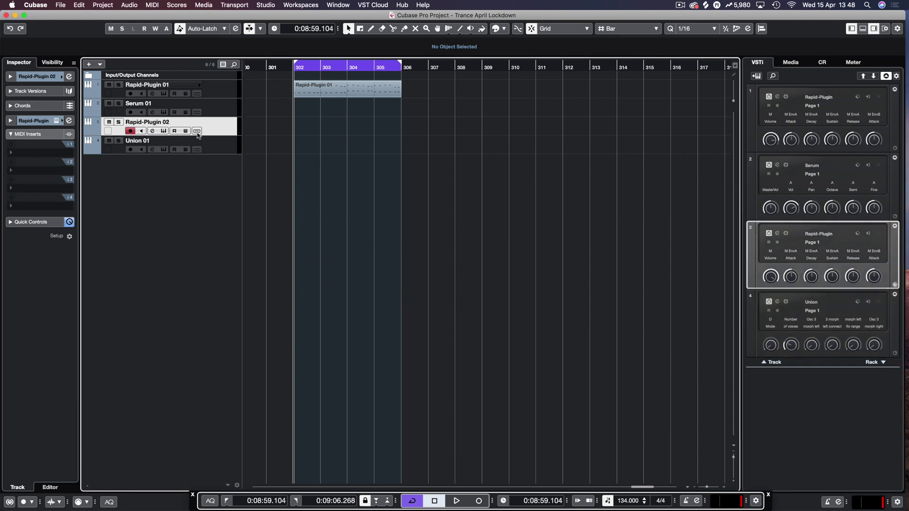
{"action": "left_click", "coordinate": [56, 121]}
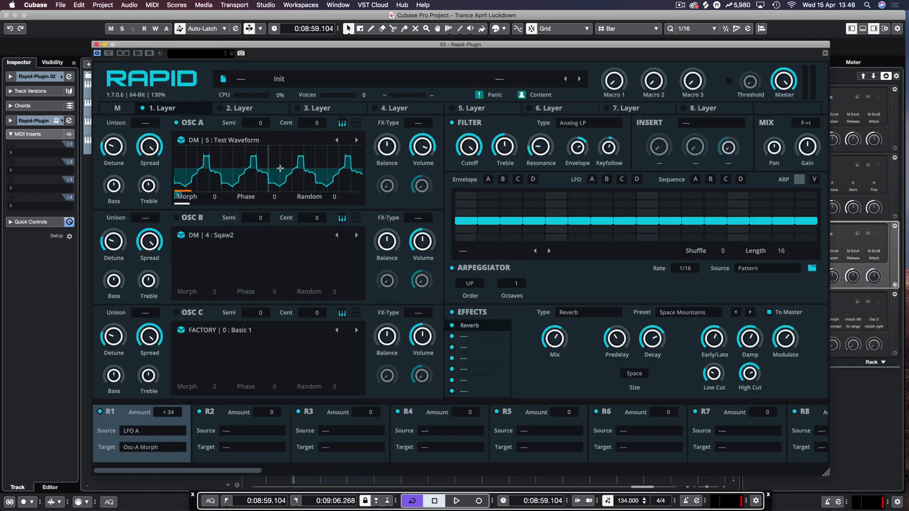